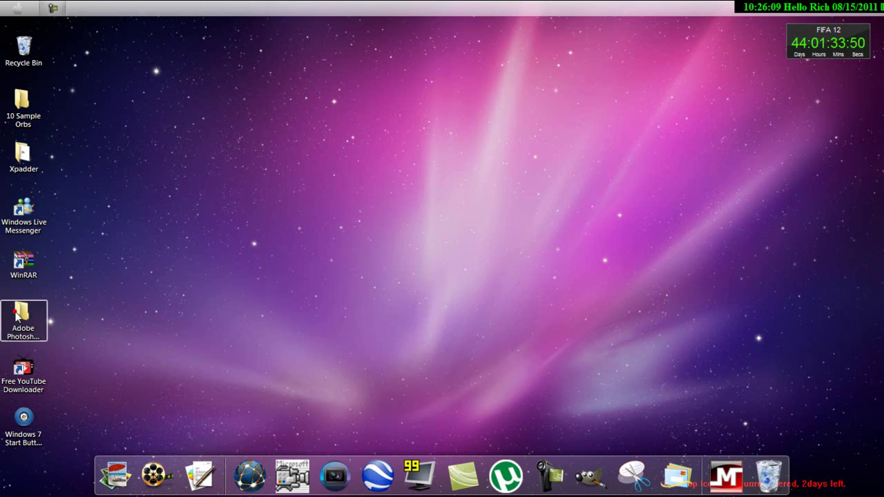
Launch Photoshop.exe from the Adobe Photoshop CS5 folder and close the folder window
scroll(207, 306, "down", 5)
scroll(216, 326, "down", 12)
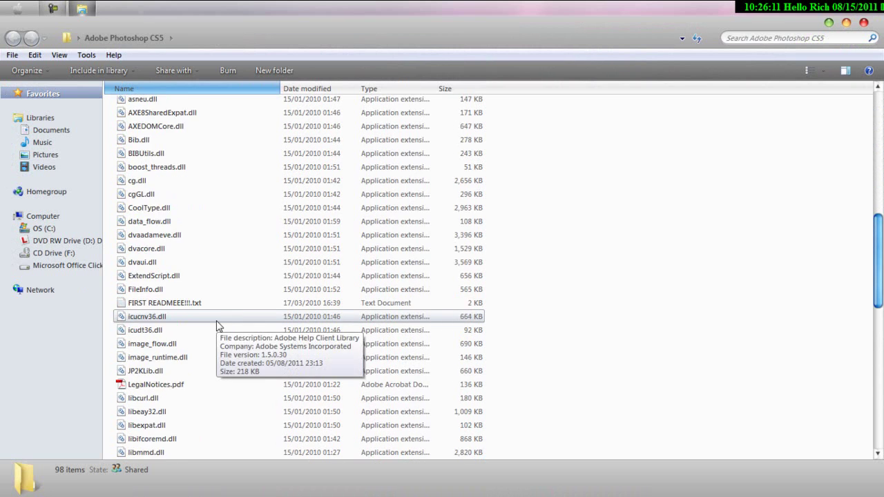
left_click(159, 399)
left_click(159, 399)
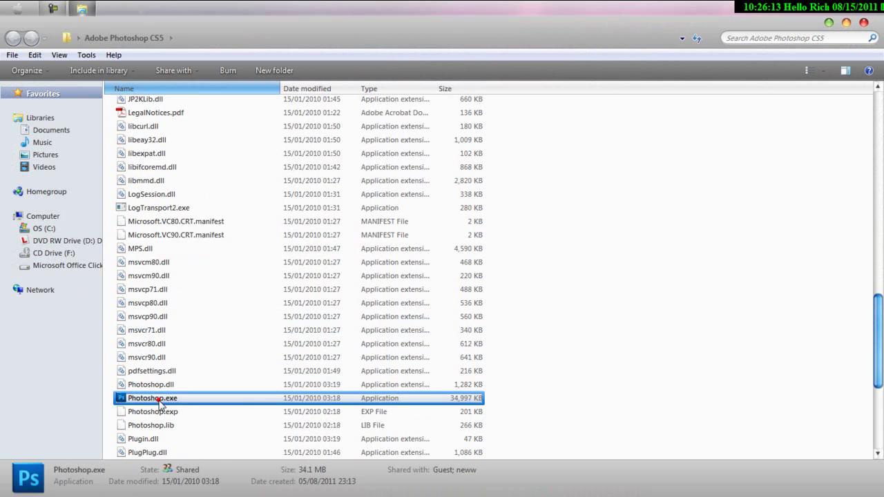
double_click(208, 399)
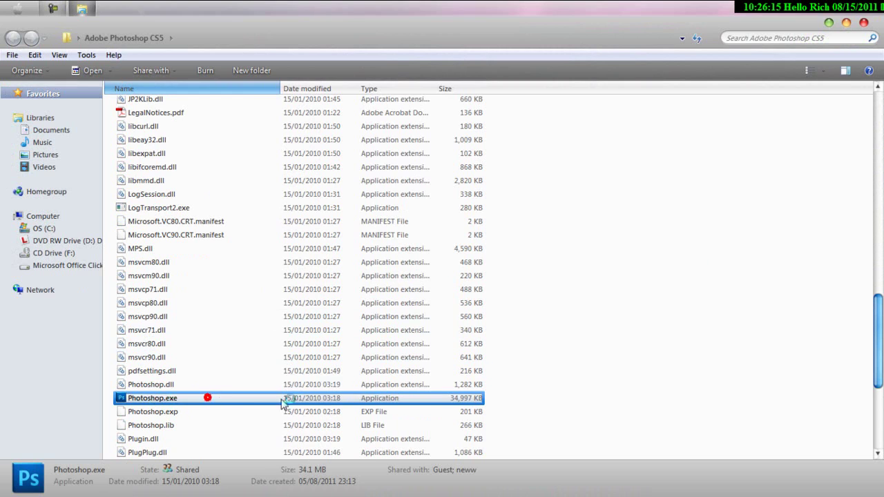
left_click(864, 24)
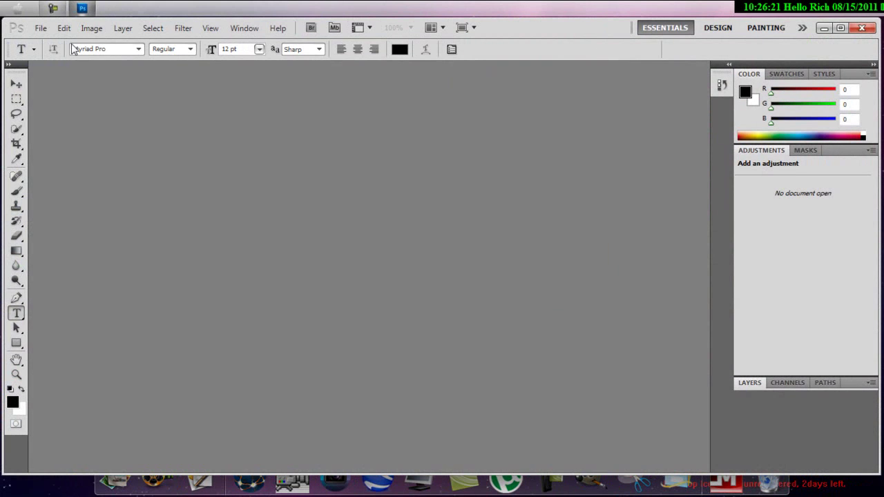
Create a new document 500 pixels wide and 400 pixels high with a transparent background
left_click(41, 31)
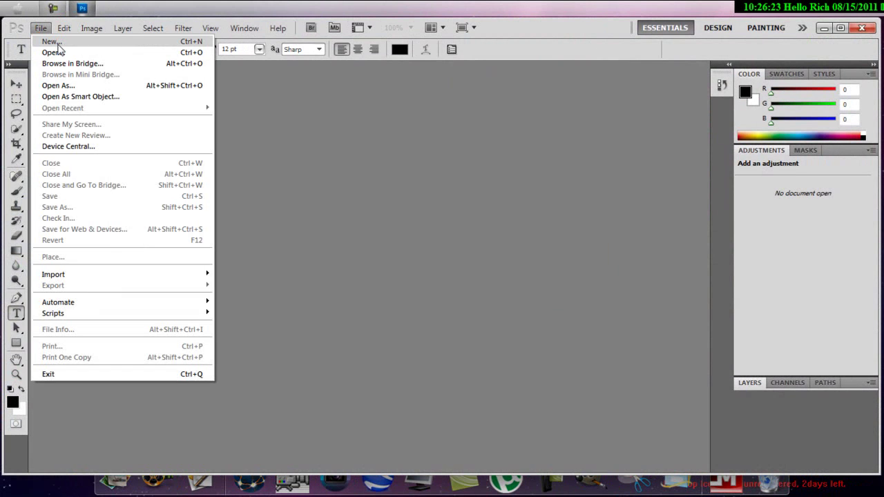
left_click(57, 40)
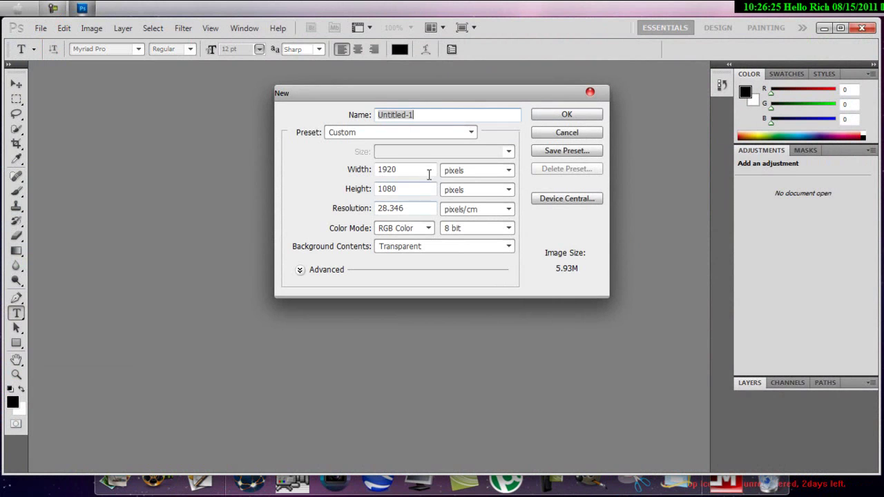
double_click(424, 169)
type("500")
key("Tab")
key("Tab")
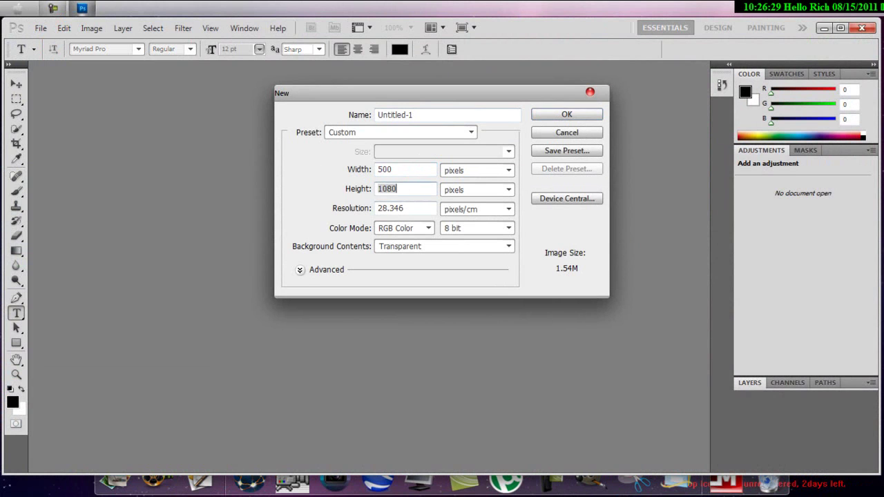
type("400")
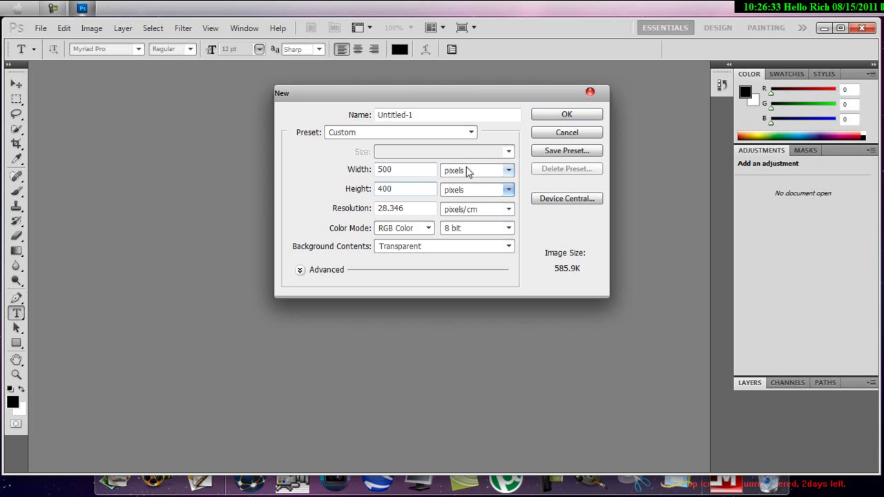
left_click(567, 115)
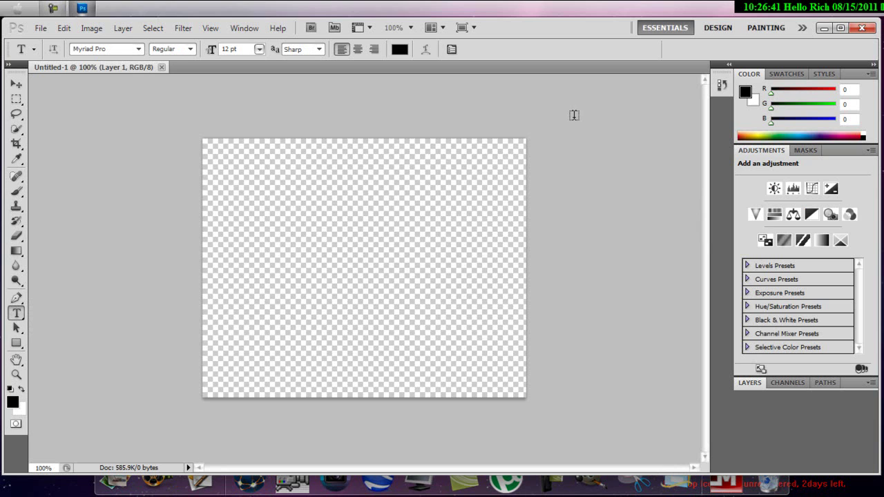
Draw a black rounded rectangle with a 10 px corner radius and move it closer to the canvas's right edge
left_click(17, 344)
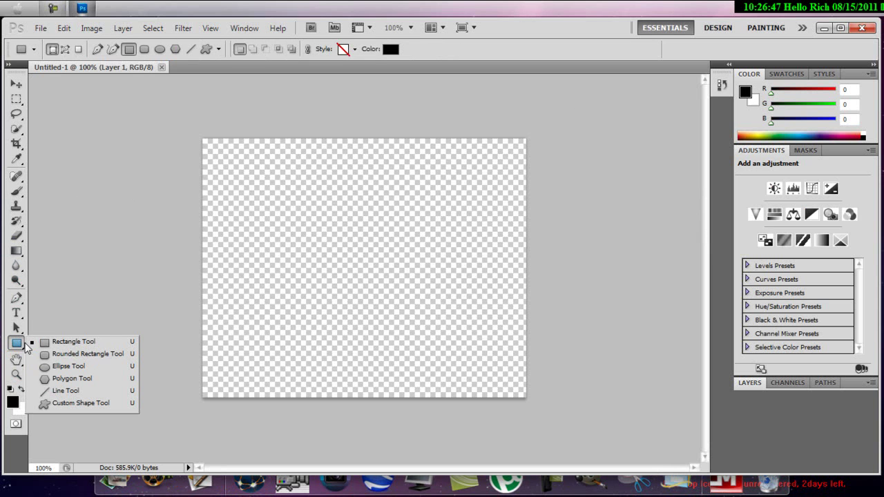
left_click(105, 355)
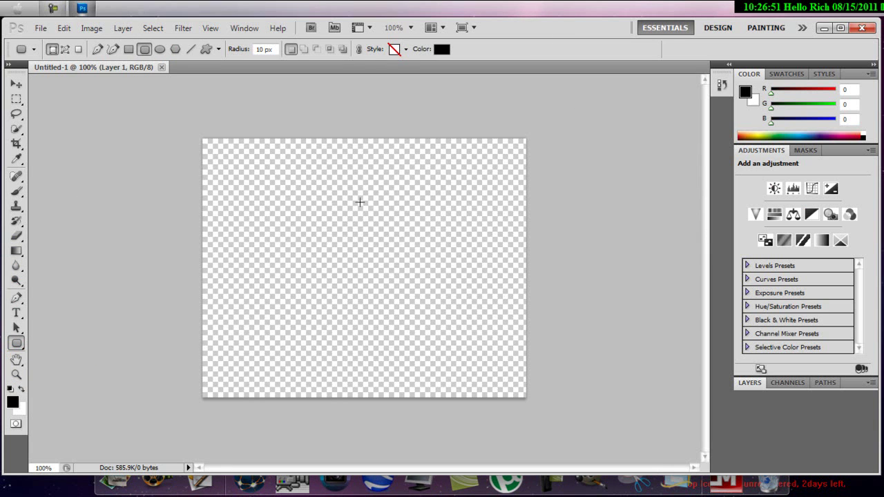
left_click_drag(376, 215, 501, 293)
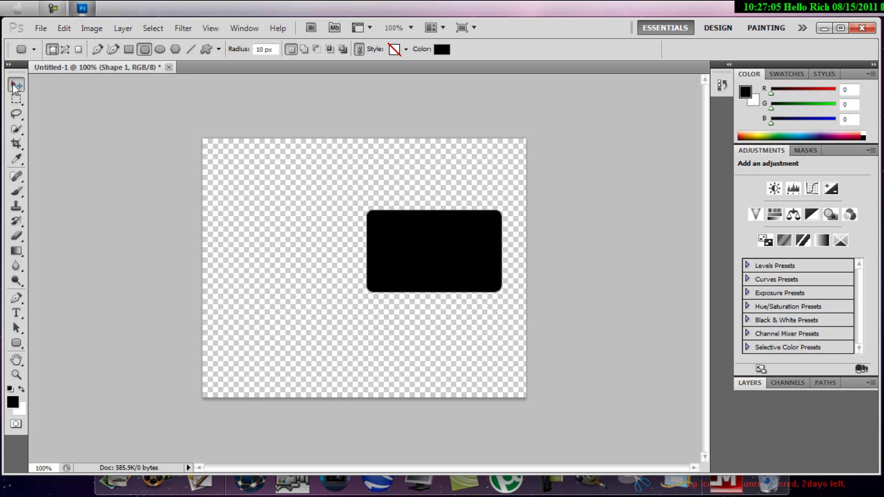
left_click(16, 83)
left_click_drag(438, 245, 454, 261)
key("Left")
key("Left")
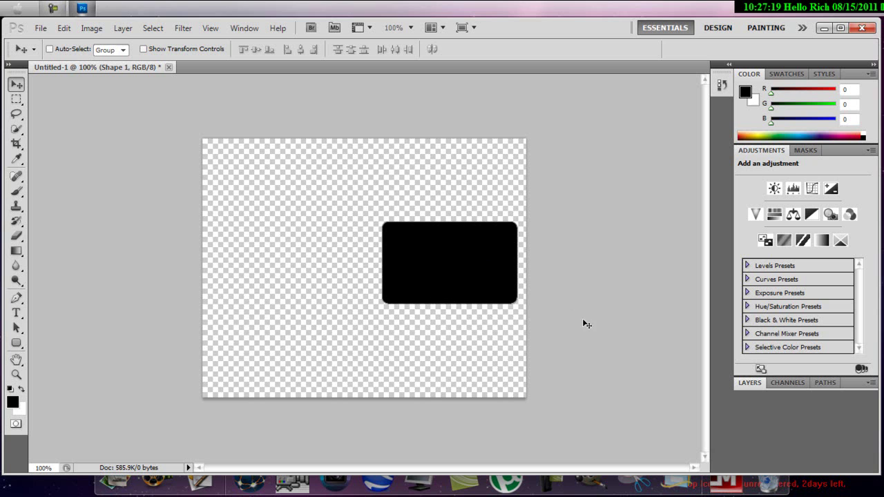
Enable a Gradient Overlay in the layer style of the Shape 1 layer and show its settings
left_click(751, 383)
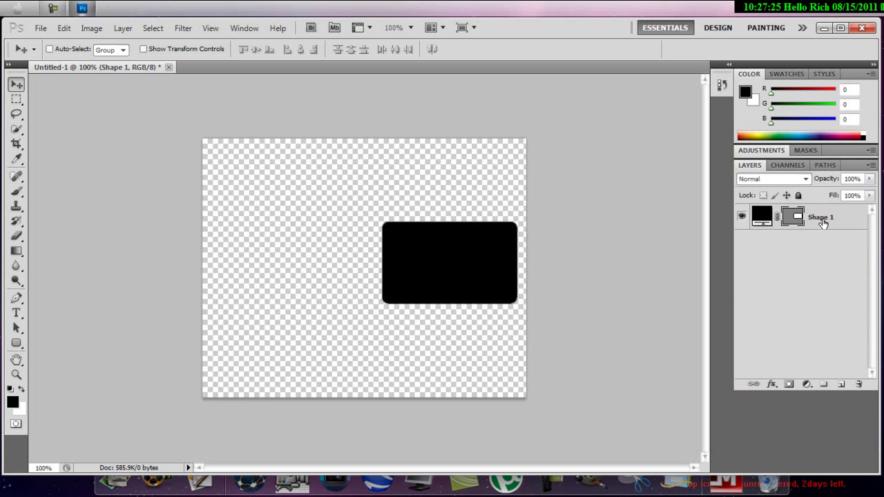
left_click(824, 216)
left_click(824, 242)
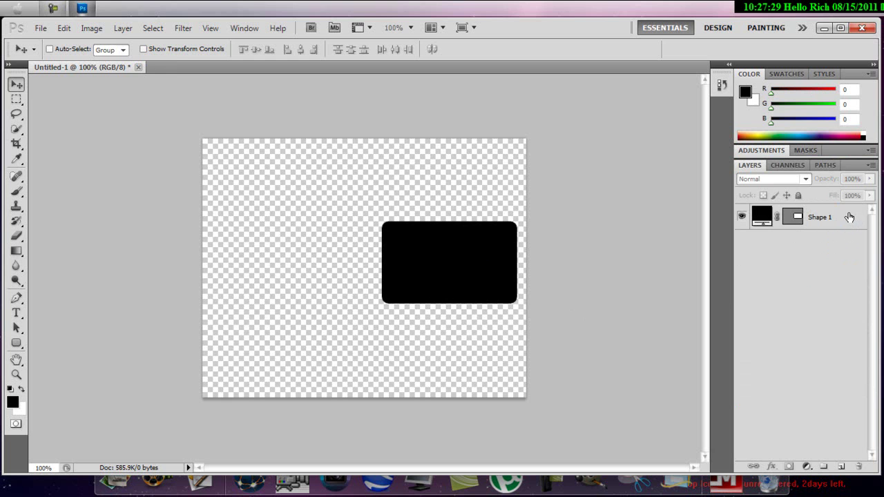
double_click(849, 216)
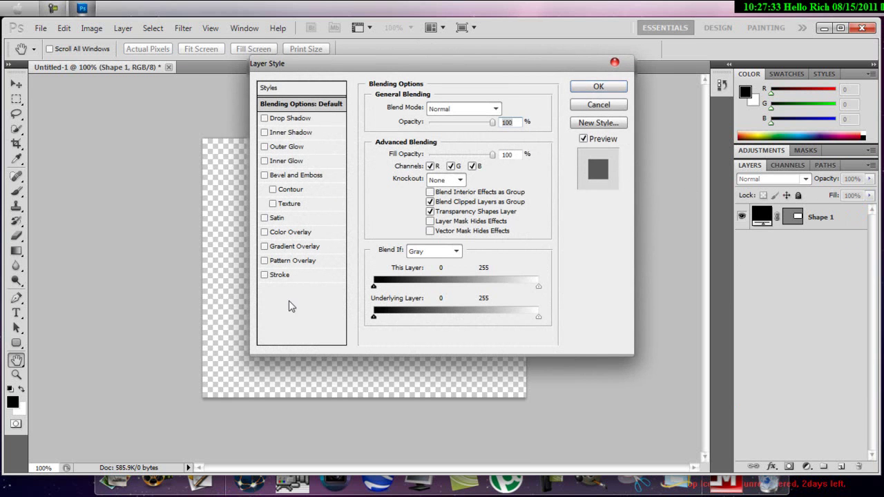
left_click(265, 247)
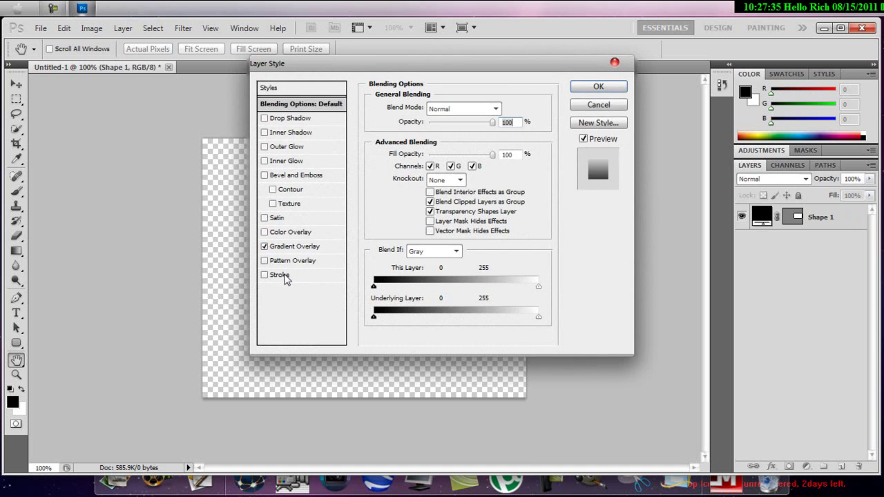
left_click(295, 249)
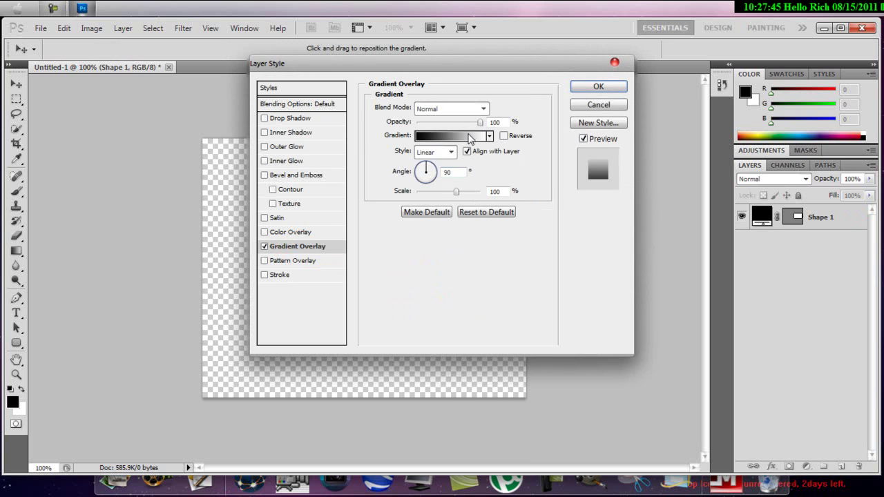
Edit the overlay gradient and set its starting colour stop to bright red, ff1919
left_click(469, 136)
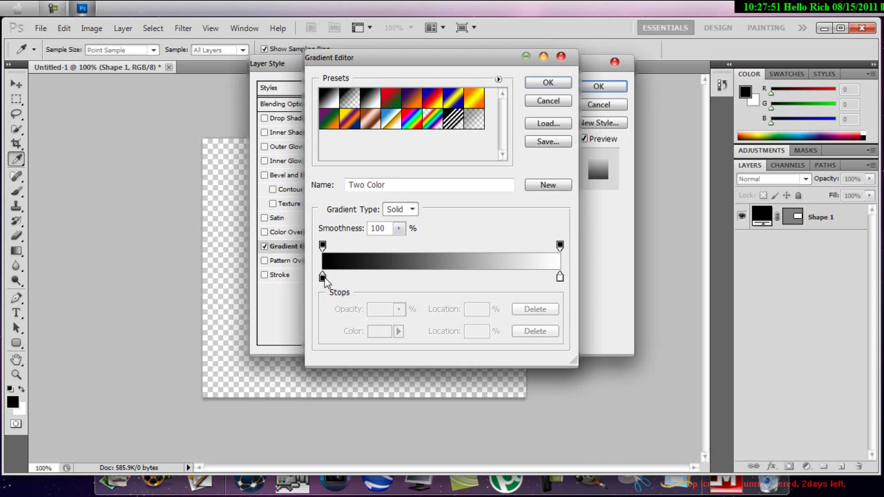
double_click(322, 277)
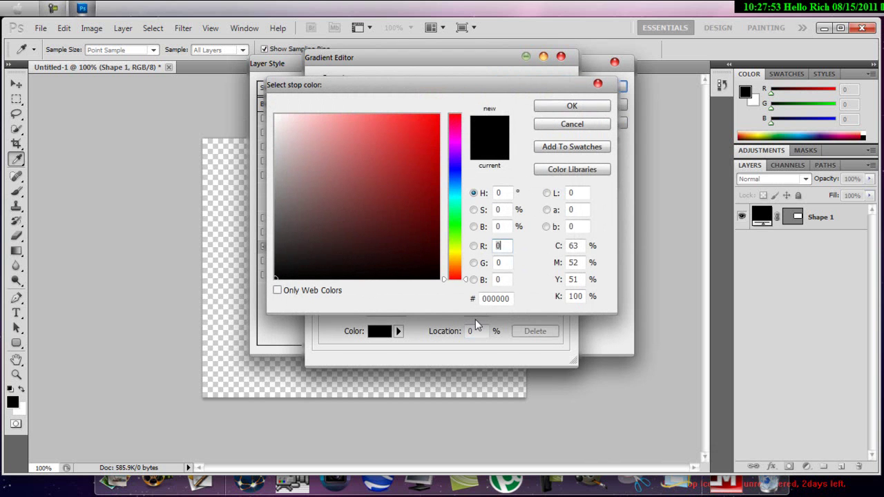
left_click(426, 163)
mouse_move(427, 147)
left_mouse_down()
mouse_move(438, 115)
mouse_move(422, 114)
mouse_move(440, 114)
mouse_move(429, 110)
left_mouse_up()
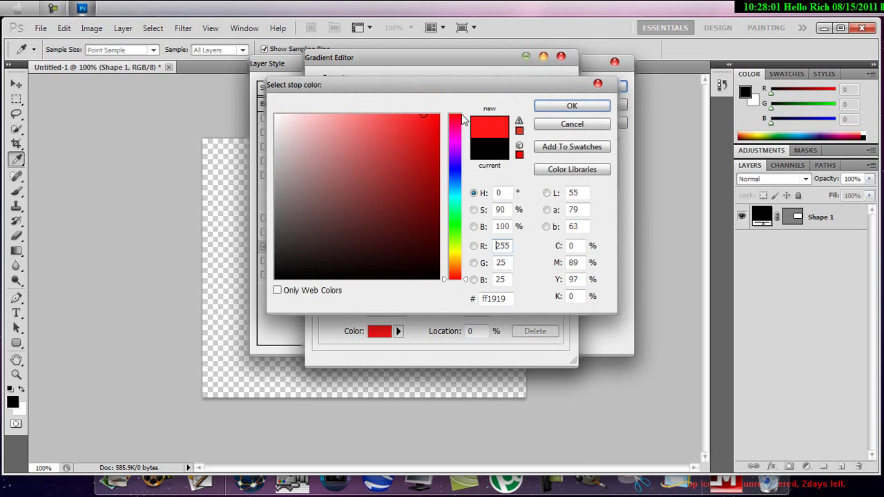
left_click(562, 107)
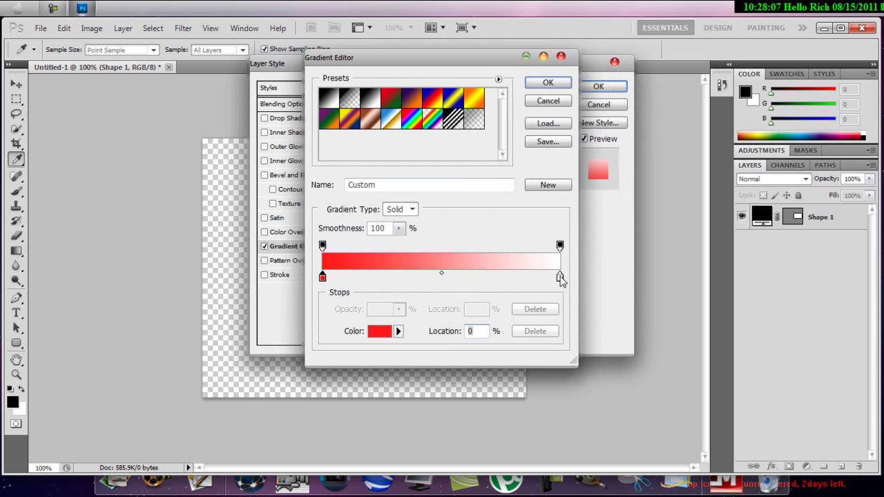
Set the gradient's end colour stop to the lighter red fd4848 and accept the gradient
double_click(559, 278)
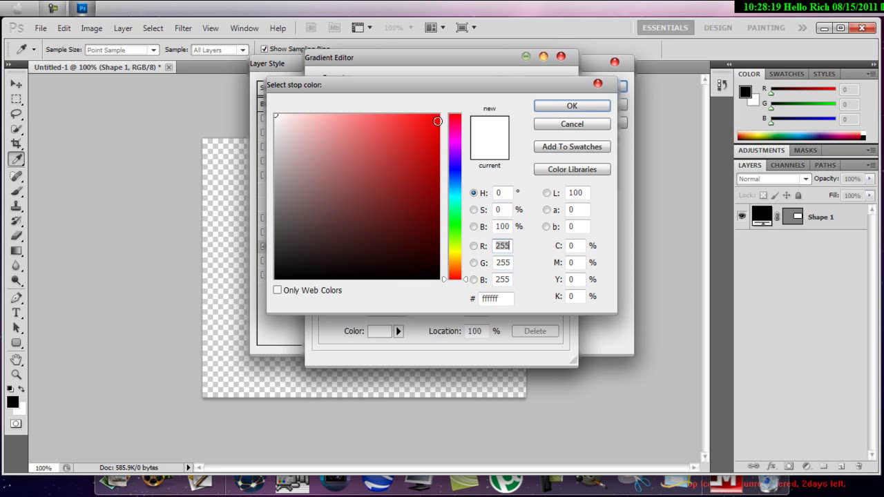
mouse_move(432, 115)
left_mouse_down()
mouse_move(391, 115)
mouse_move(402, 115)
left_mouse_up()
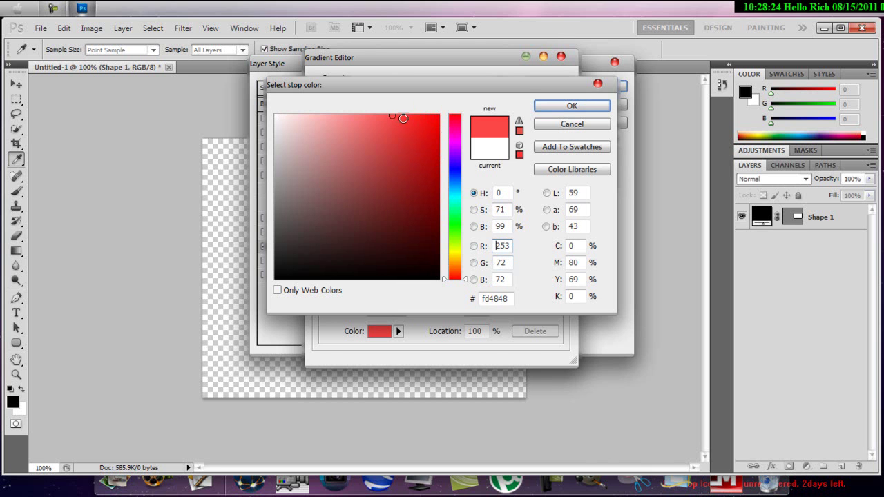
left_click(557, 107)
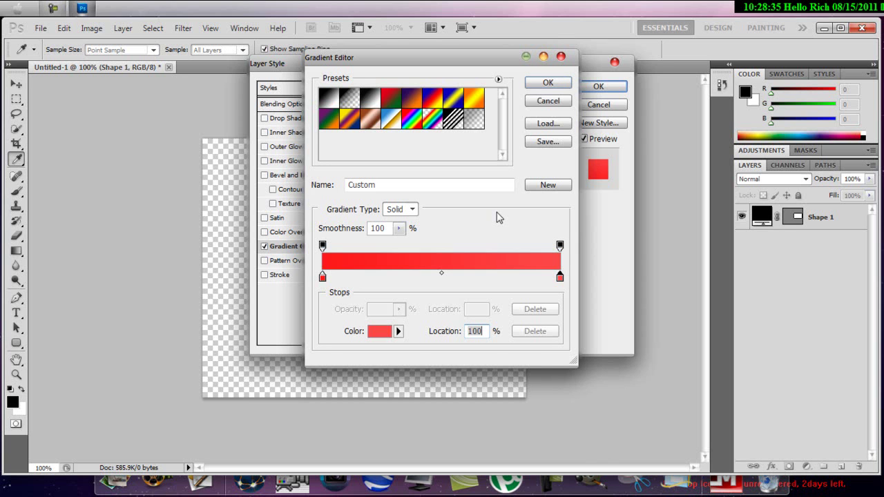
left_click(548, 83)
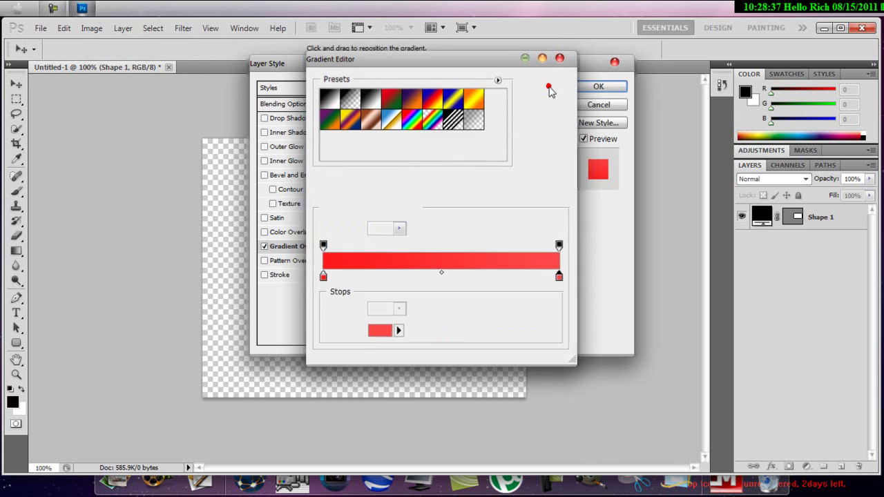
Add a Stroke effect to the shape with a size of 7 px and its position set to Center
left_click(264, 274)
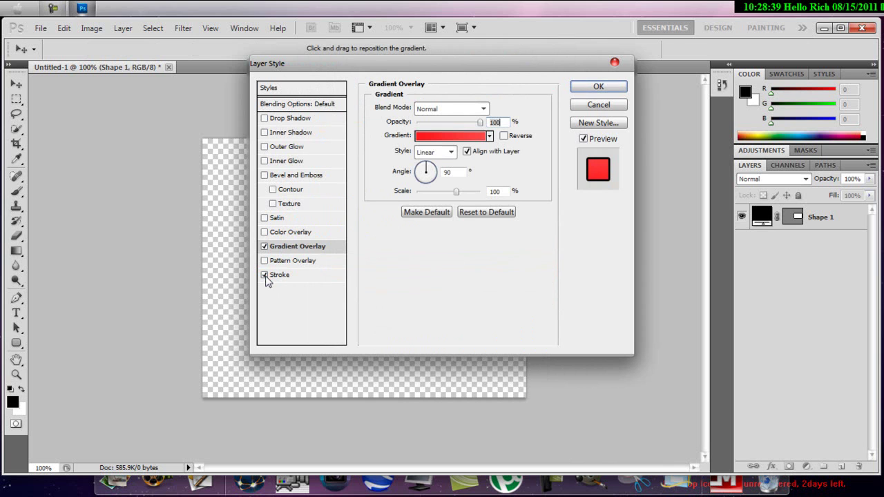
left_click(281, 276)
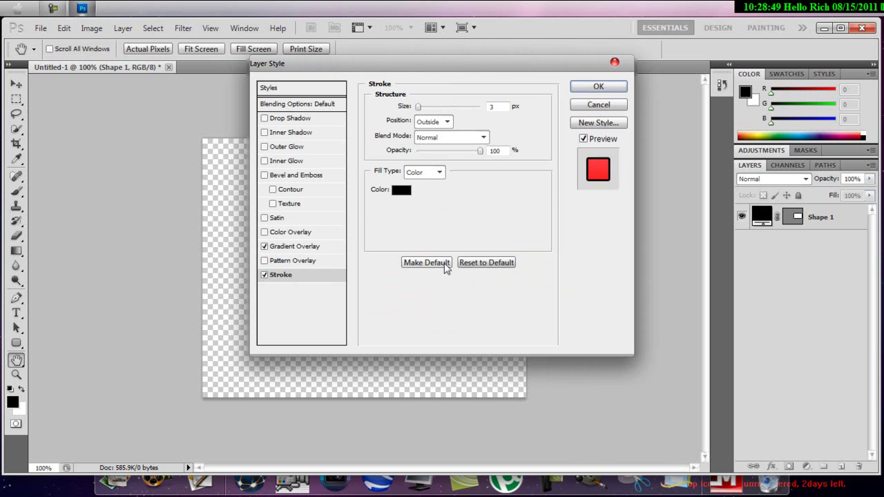
left_click(418, 108)
left_click_drag(418, 108, 420, 108)
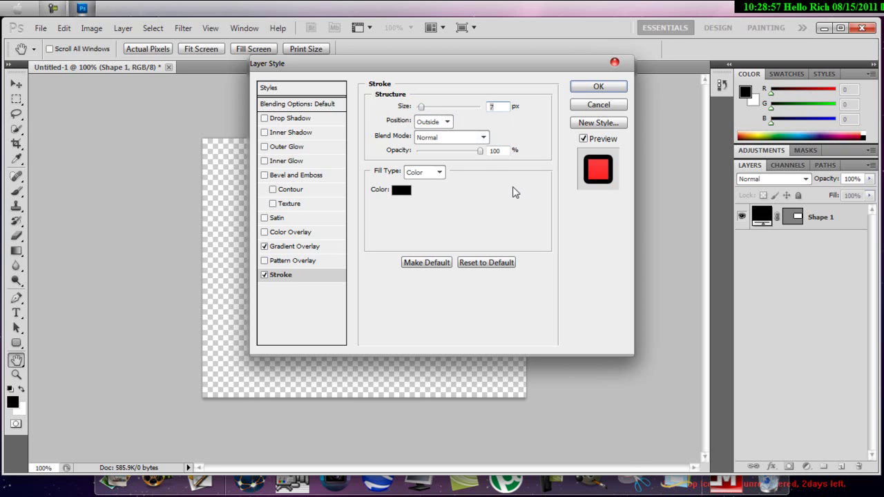
left_click(447, 121)
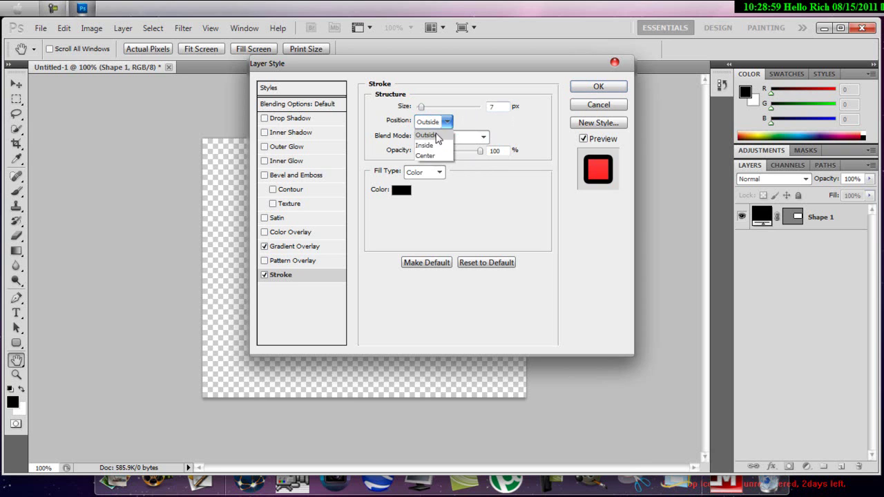
left_click(433, 155)
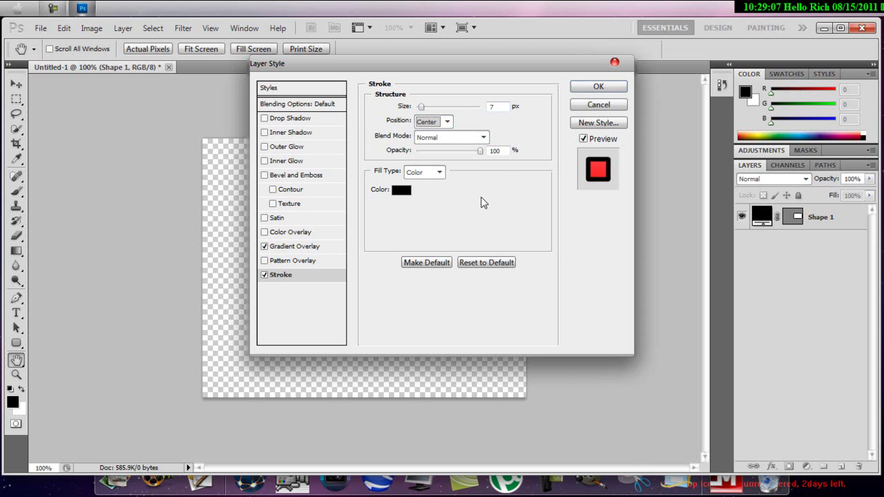
Set the stroke colour to red fd3030 and lower its opacity to 90%
left_click(401, 190)
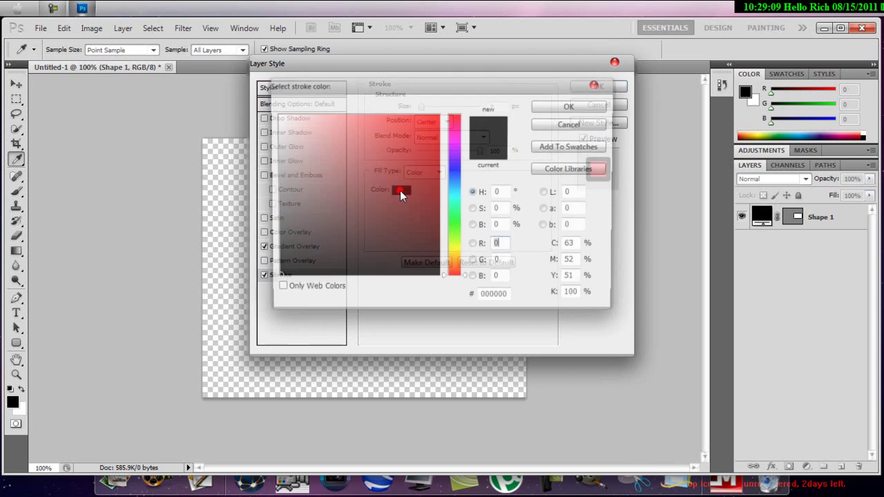
left_click_drag(397, 116, 407, 116)
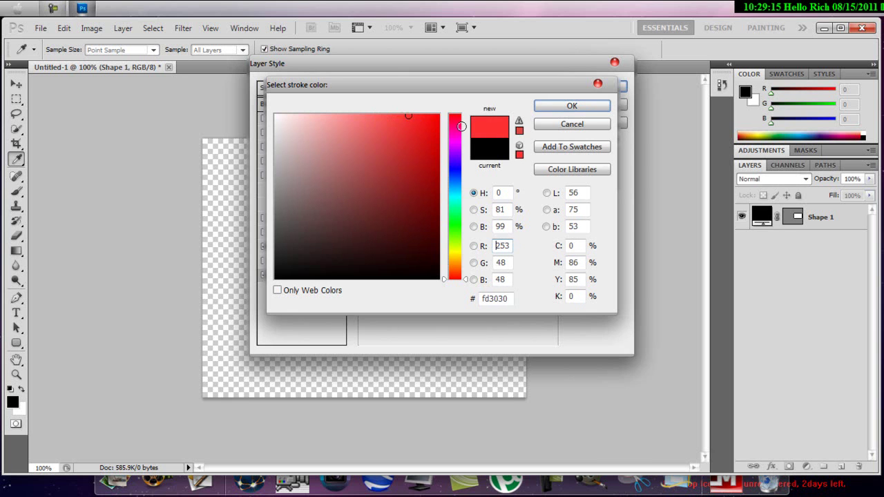
left_click(580, 108)
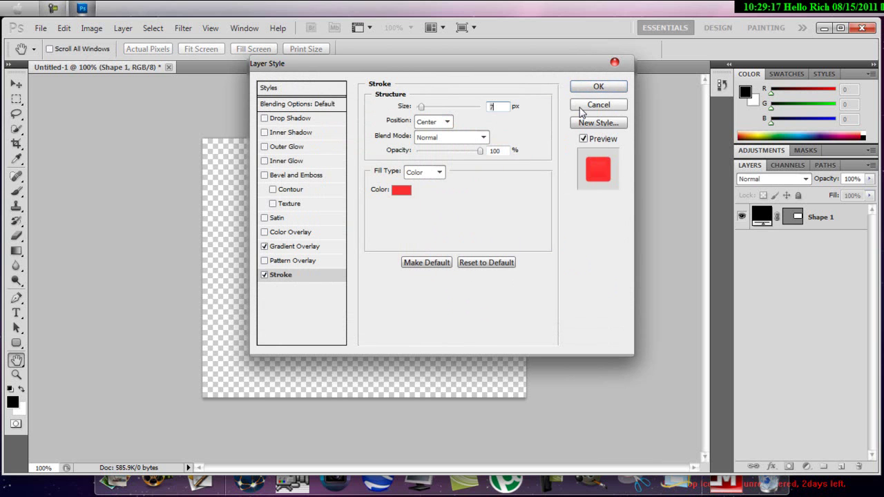
left_click_drag(481, 156, 475, 156)
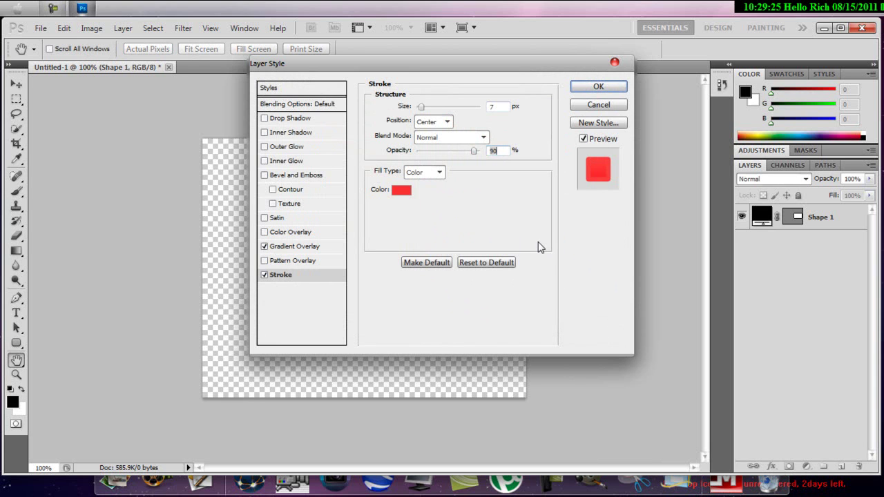
Accept the layer style and add the text "You" at 115 pt to the left of the red rectangle
left_click(612, 90)
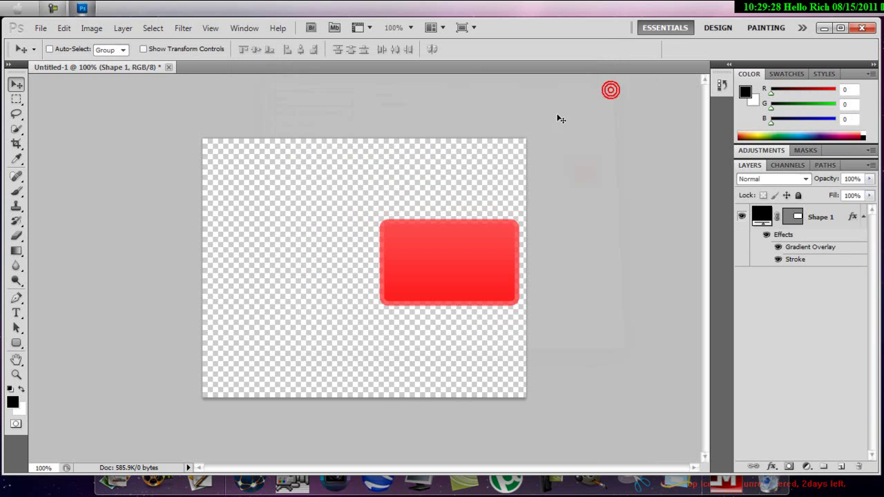
left_click(17, 315)
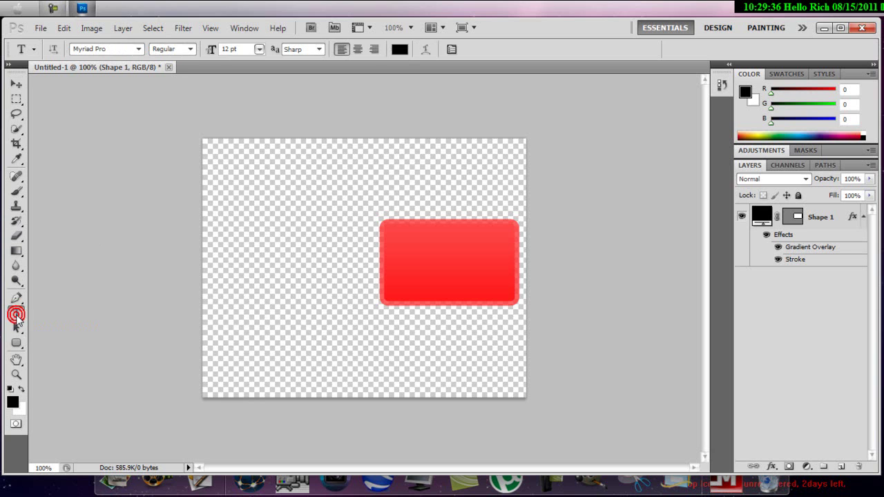
left_click(216, 260)
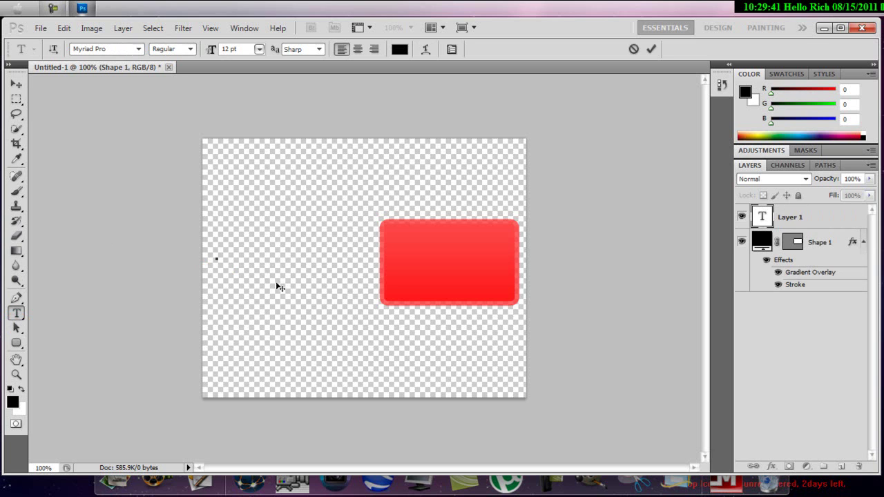
left_click(250, 48)
key("BackSpace")
key("BackSpace")
type("115")
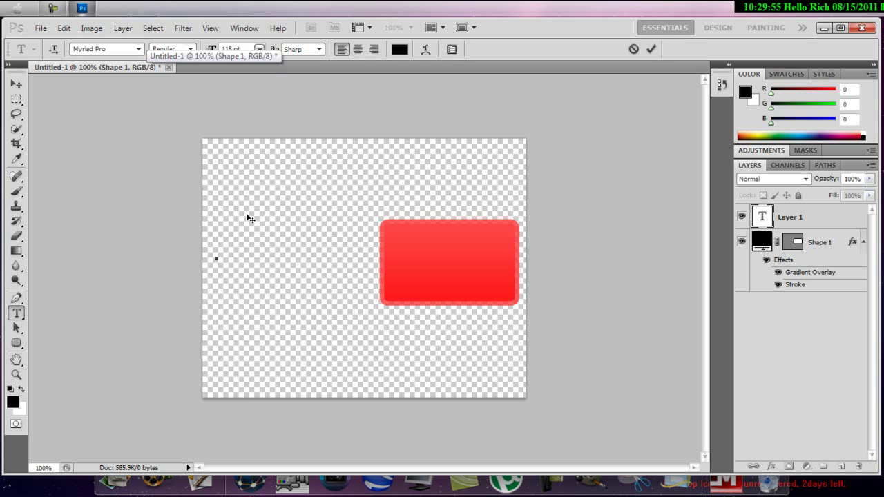
type("You")
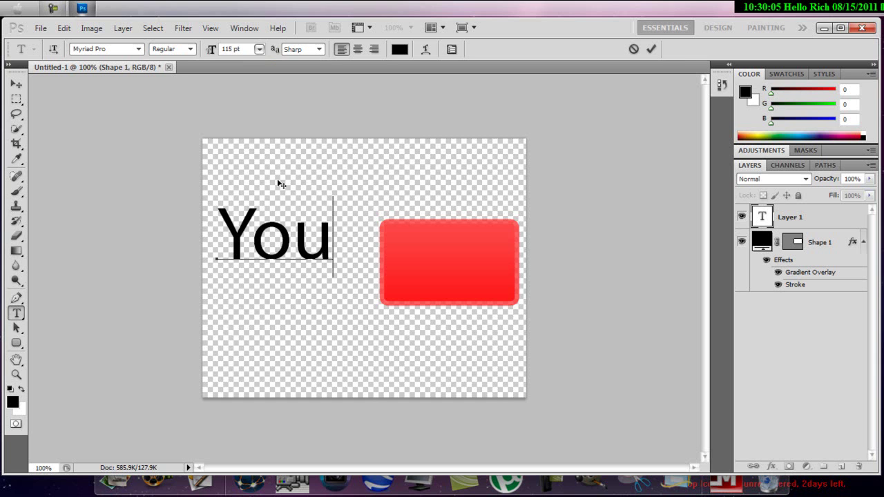
Move the "You" text slightly down and right so it sits level with the red rectangle, and commit it
left_click_drag(276, 178, 293, 210)
left_click(289, 206)
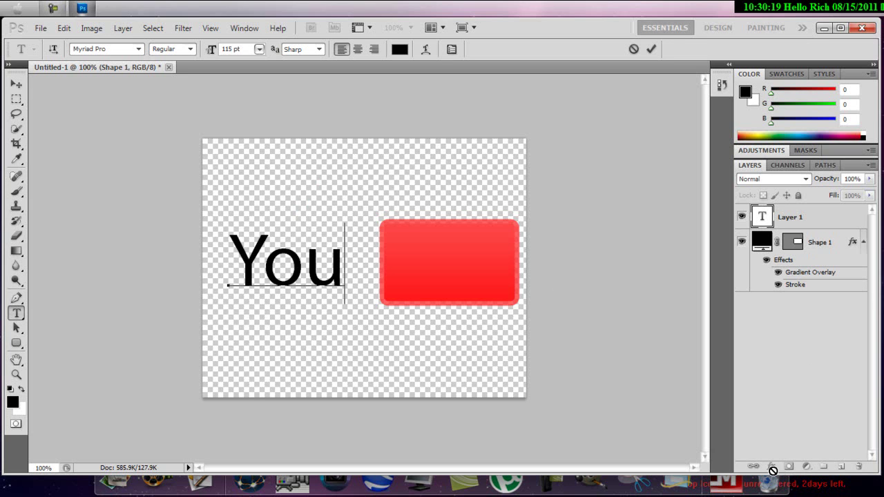
left_click(819, 220)
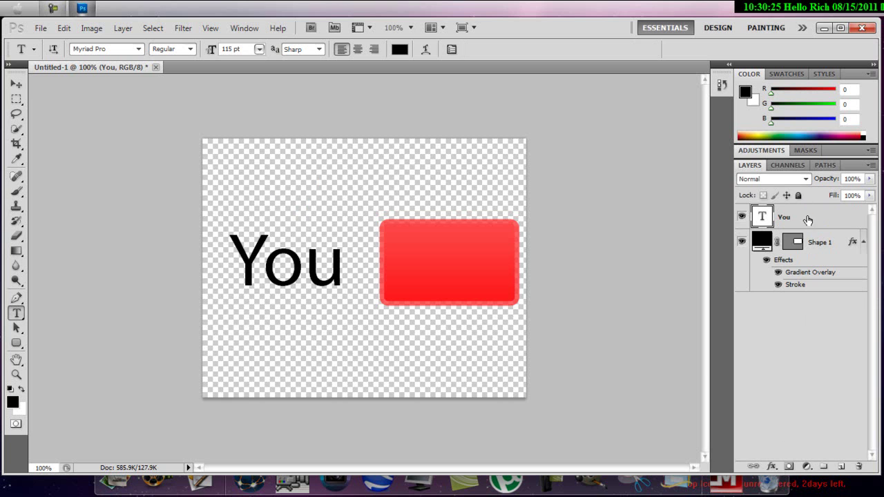
Duplicate the You text layer under the name Tube and move the copy onto the red rectangle
right_click(807, 216)
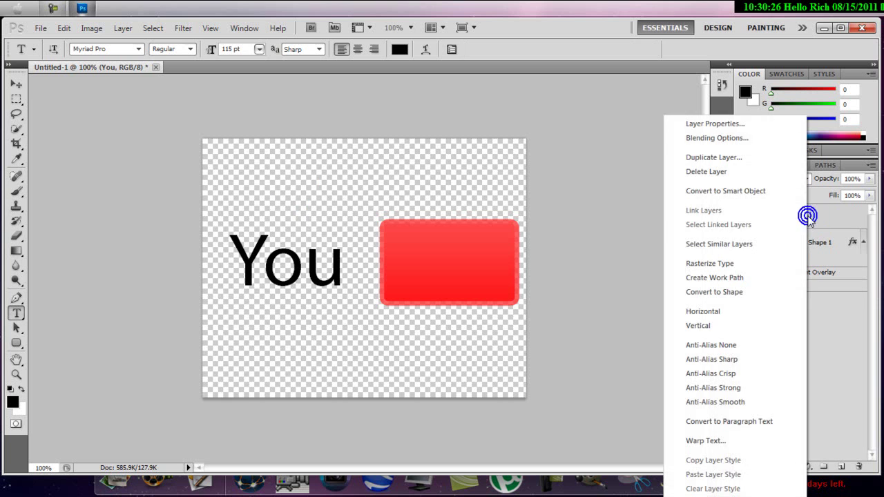
left_click(751, 158)
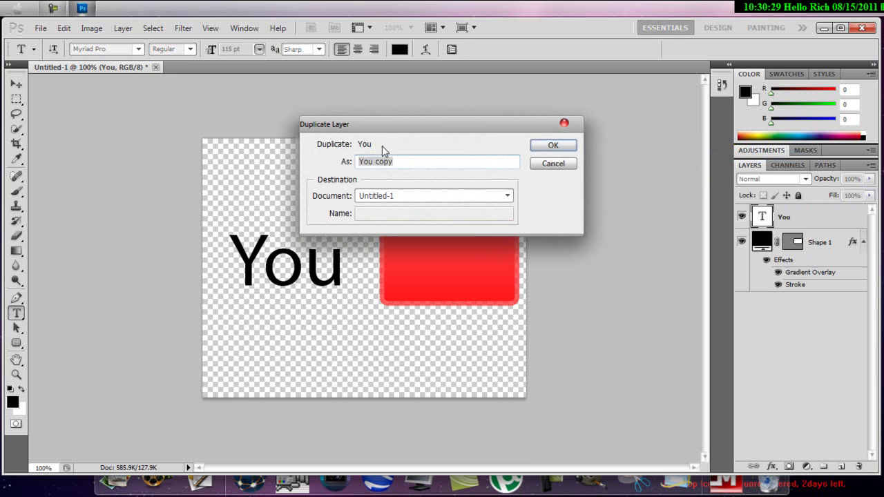
type("Tube")
left_click(553, 146)
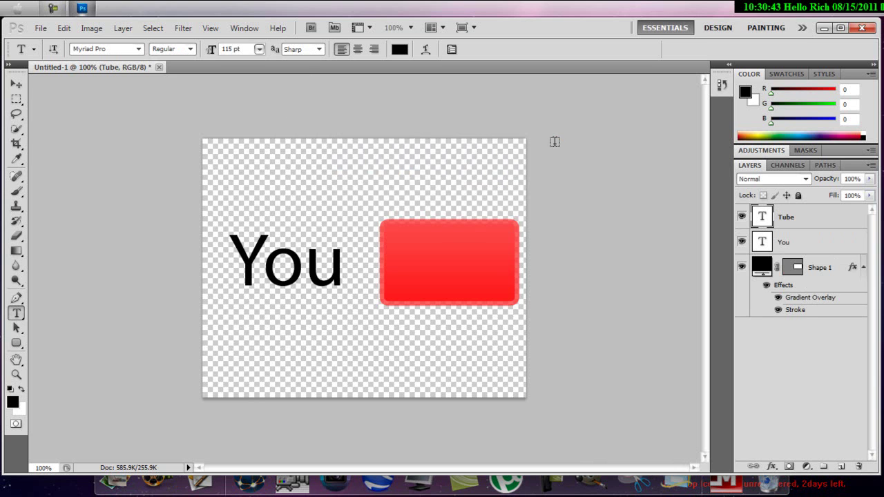
left_click(16, 84)
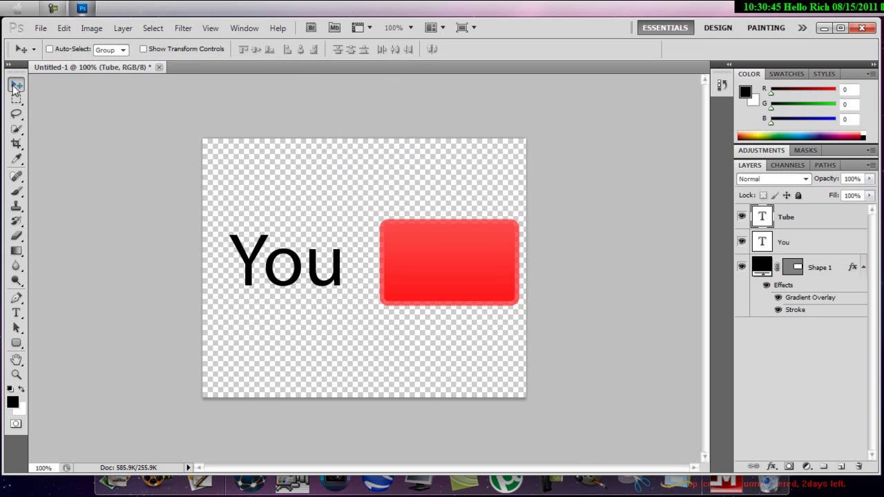
left_click_drag(254, 260, 416, 261)
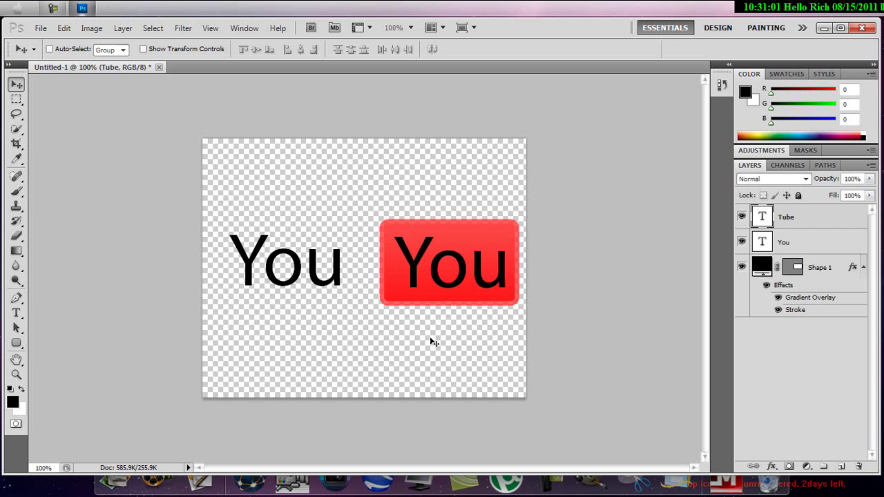
Replace the copied text on the red rectangle with "Tube" and shift it left to fit within the canvas
left_click(17, 314)
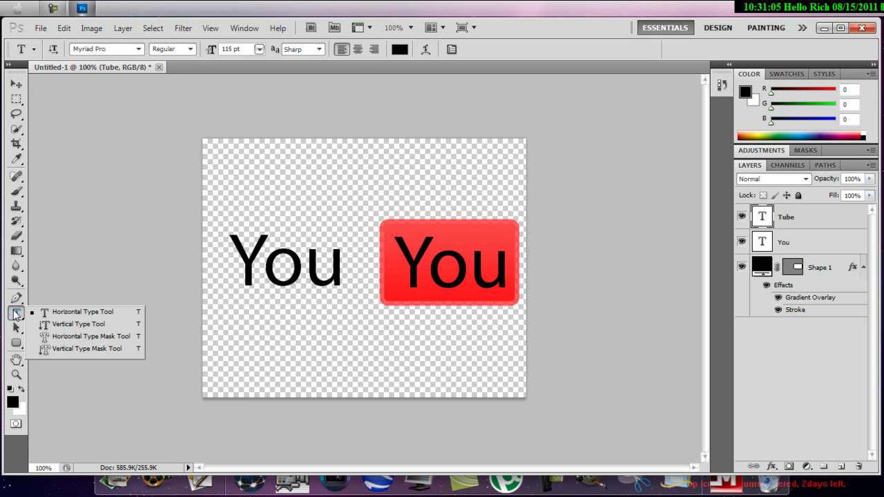
left_click(450, 265)
left_click(470, 266)
left_click_drag(469, 266, 402, 258)
type("Tube")
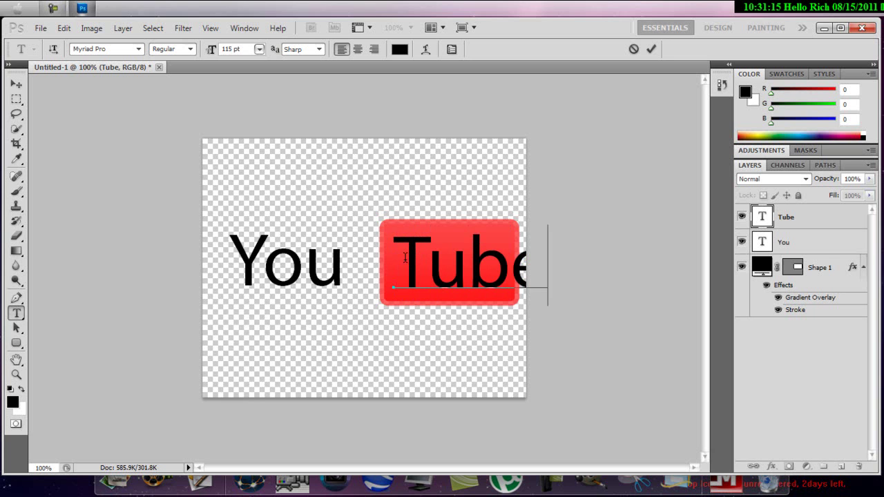
left_click_drag(469, 224, 449, 223)
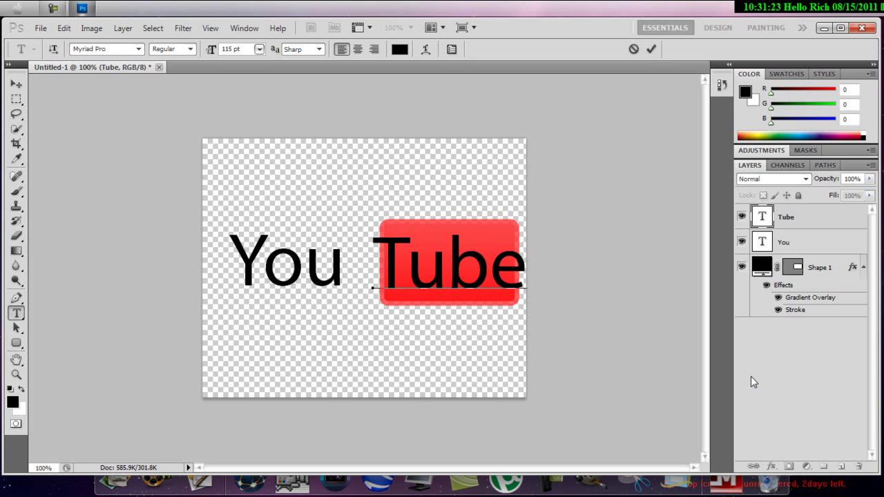
Try the red rectangle further left beneath the "Tube" text, and move it back
left_click(824, 276)
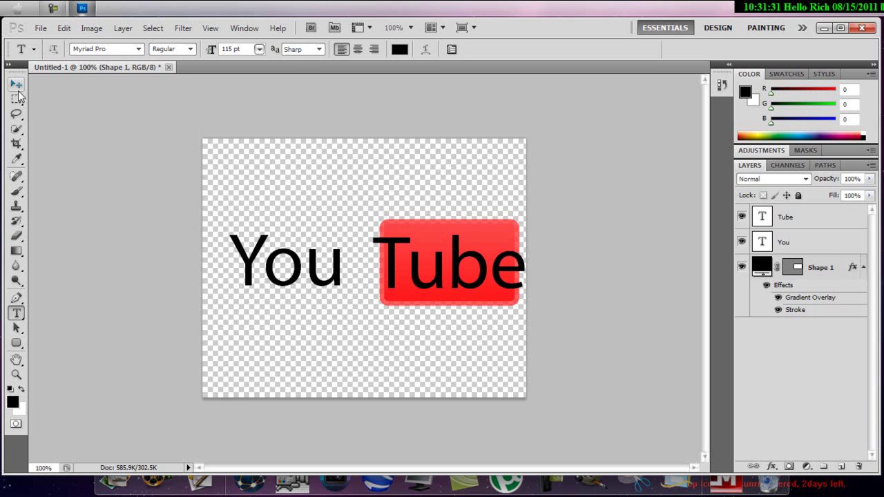
left_click(17, 86)
left_click_drag(417, 230, 399, 229)
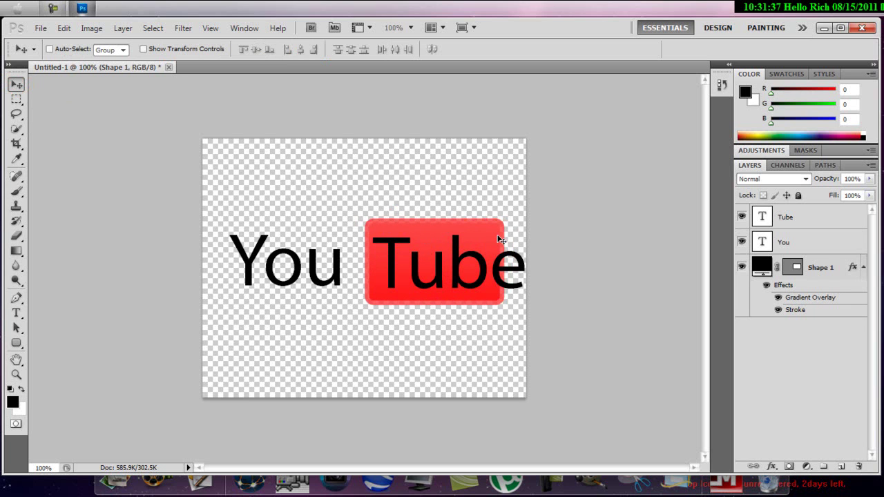
left_click_drag(502, 239, 521, 247)
key("shift+Up")
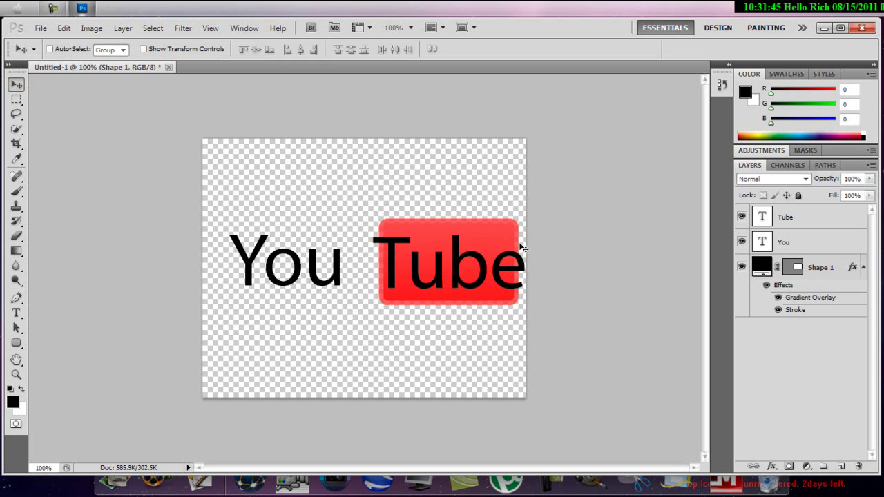
Free-transform the "You" text to 103% height, move it slightly up and right, and apply the transformation
left_click(790, 220)
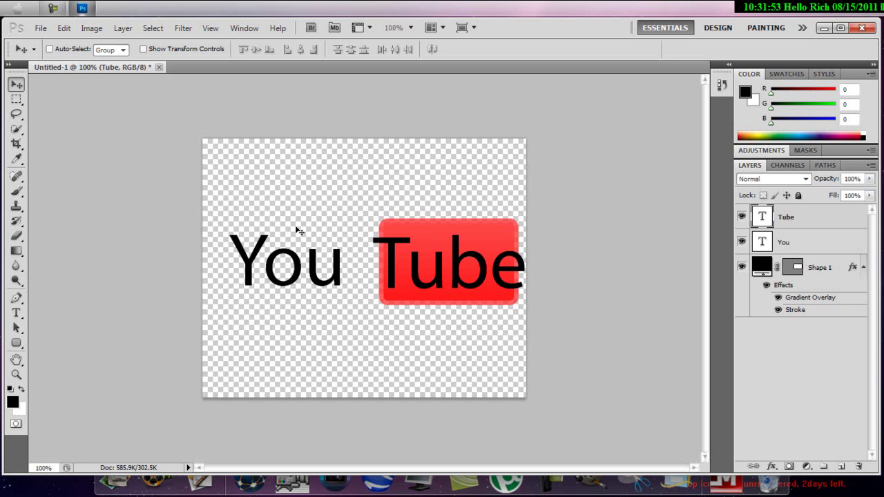
left_click(793, 245)
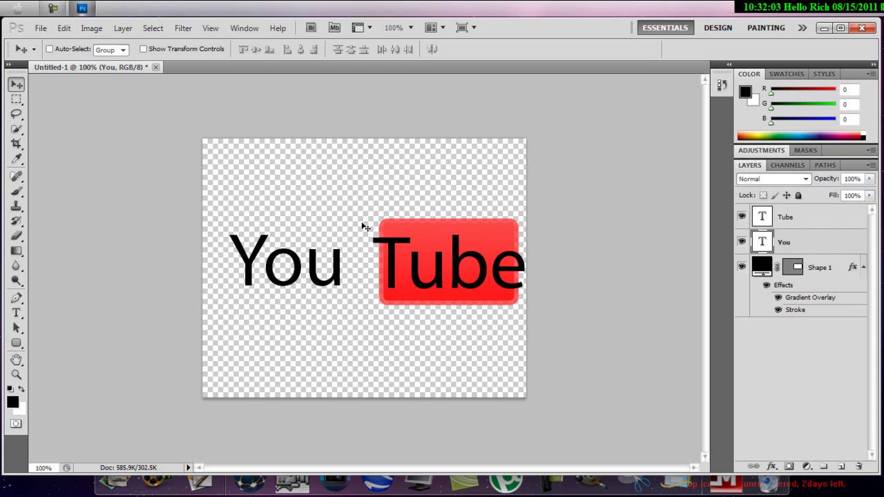
left_click(17, 313)
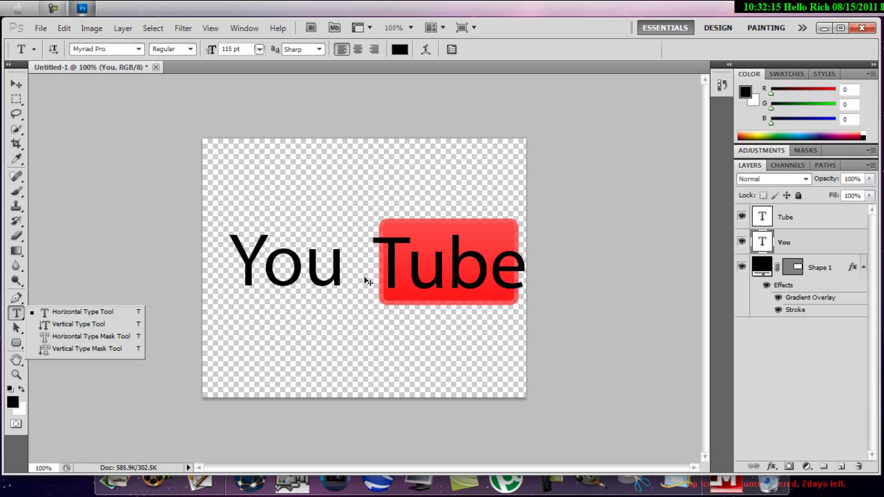
key("ctrl+t")
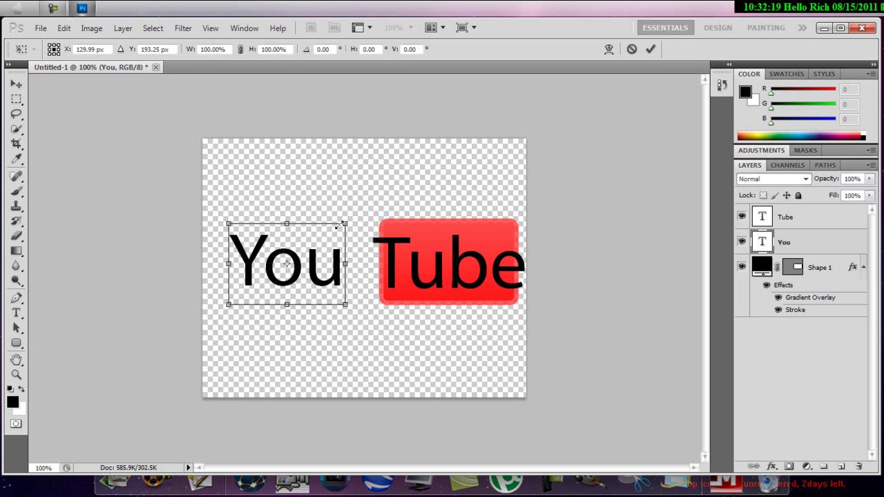
left_click_drag(286, 222, 280, 213)
key("ctrl+z")
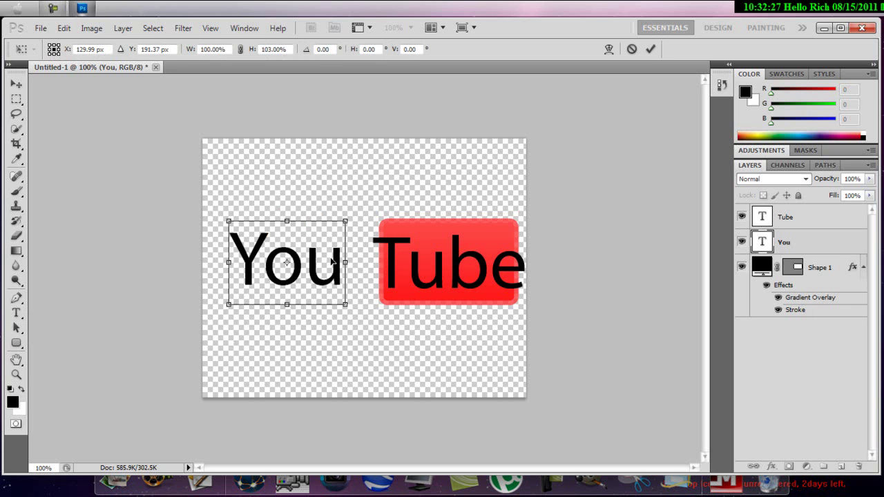
left_click_drag(301, 241, 304, 238)
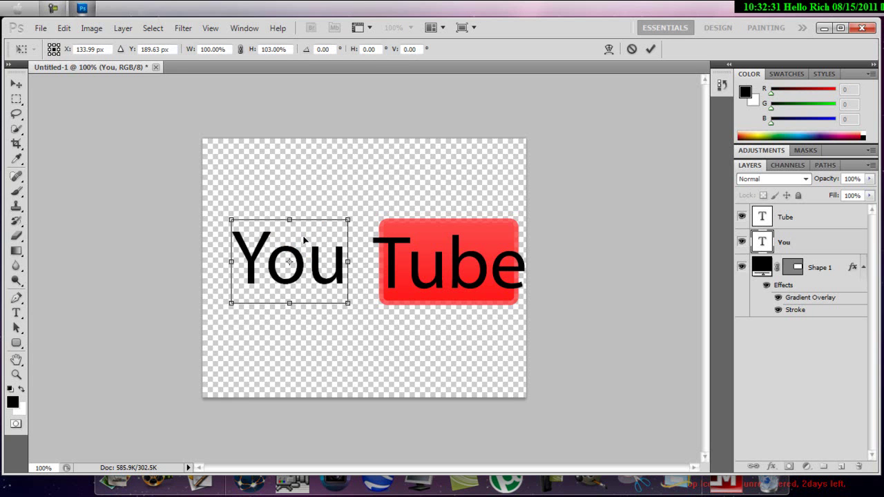
left_click(290, 303)
left_click(51, 7)
left_click(776, 452)
left_click(15, 86)
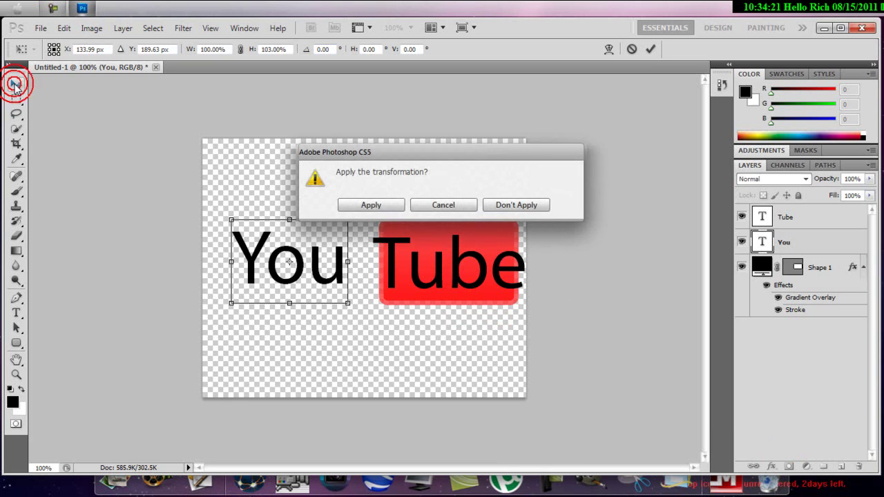
left_click(379, 210)
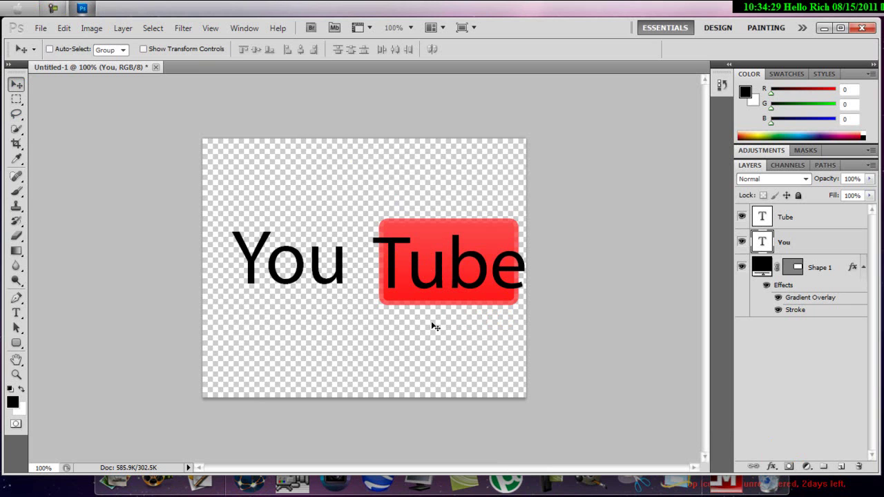
Free-transform the "Tube" text to 87.63% width and 101.60% height so it fits inside the red rectangle, and apply it
left_click(811, 220)
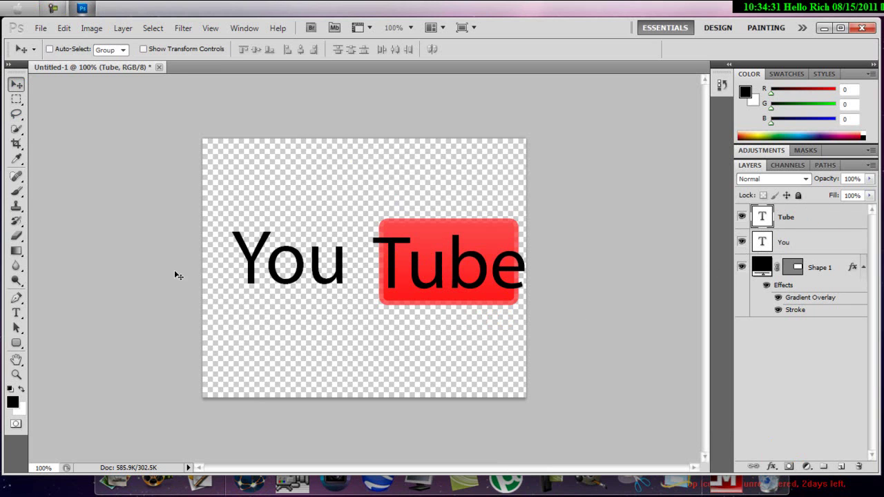
left_click(16, 312)
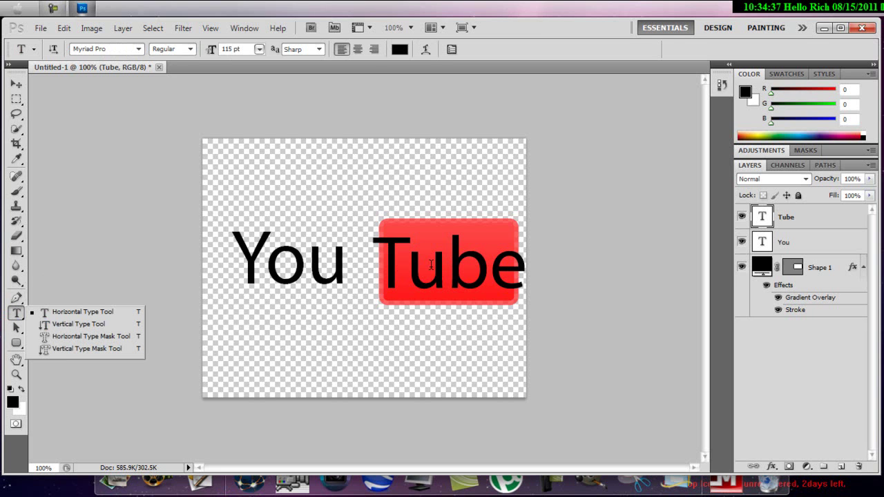
key("ctrl+t")
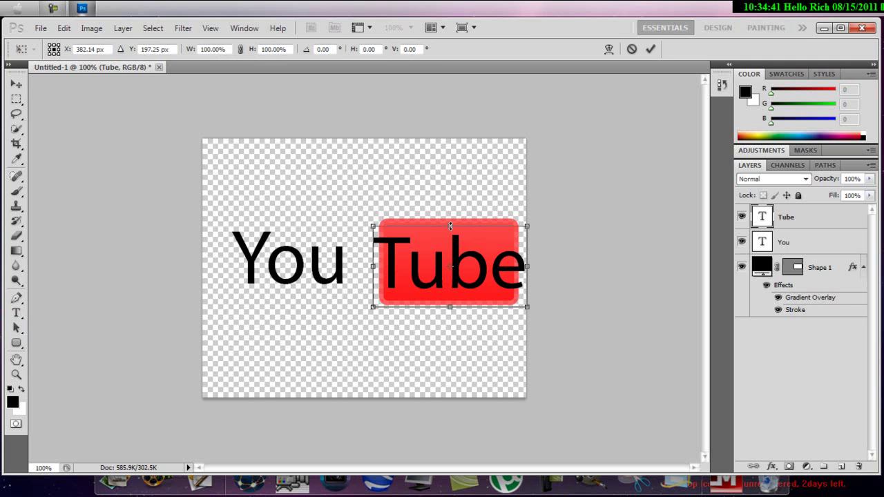
left_click_drag(450, 224, 450, 219)
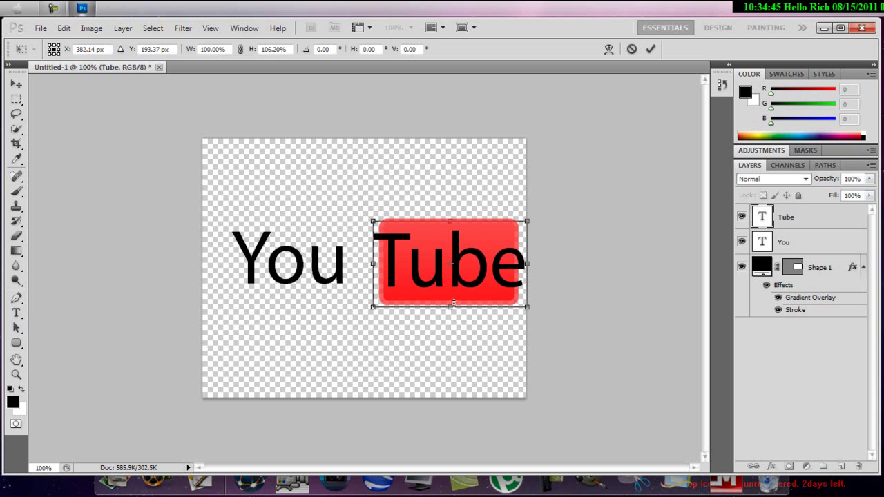
left_click_drag(450, 307, 452, 302)
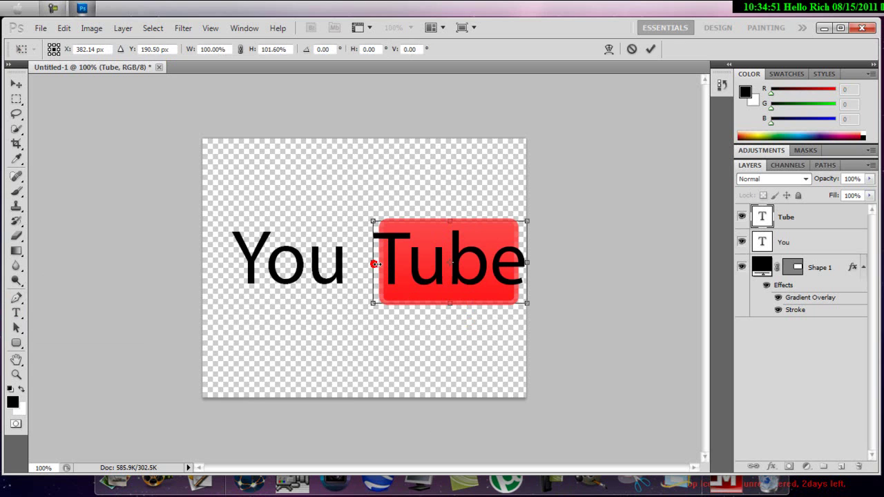
left_click_drag(373, 263, 381, 264)
left_click_drag(527, 262, 515, 263)
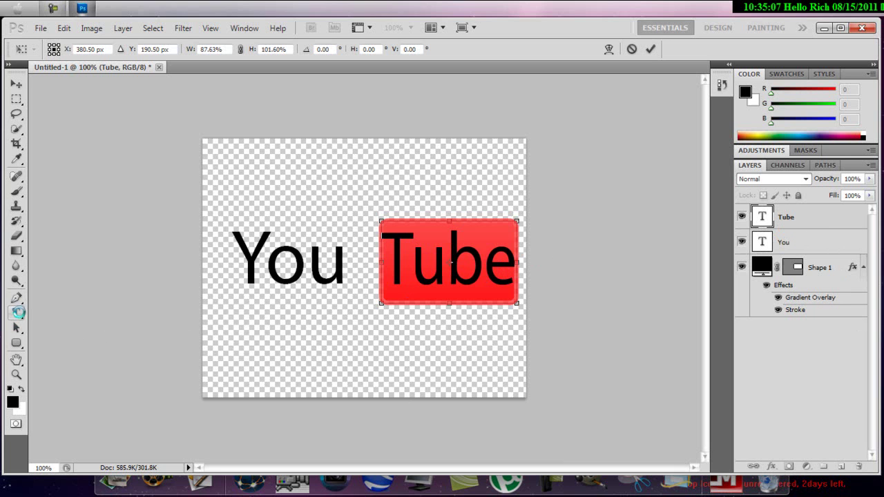
left_click(16, 312)
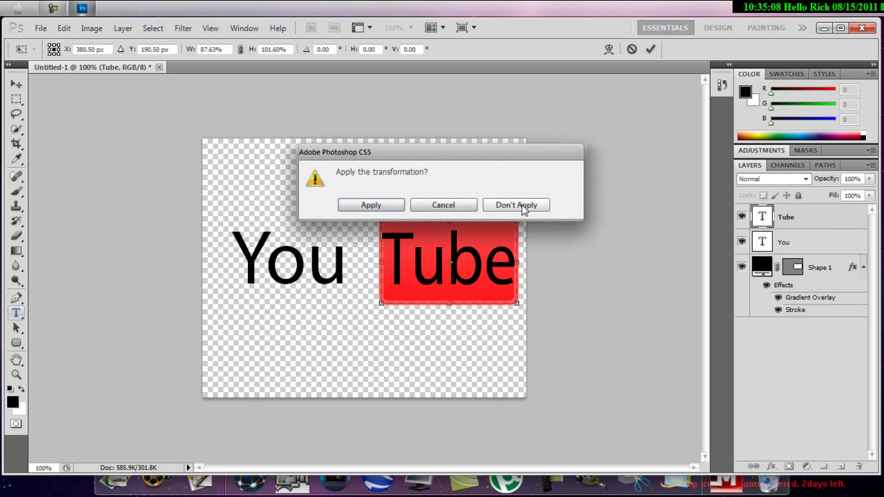
left_click(368, 205)
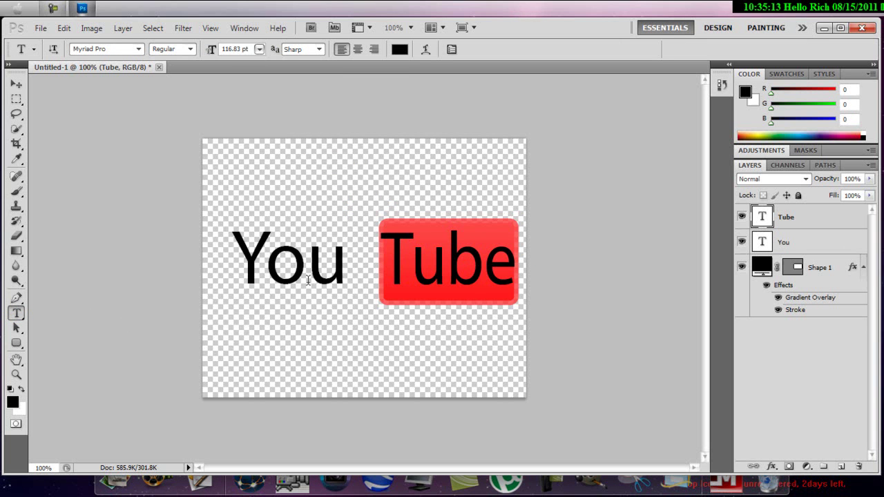
Free-transform the "You" text to move it right to about X 156 px, closer to the red rectangle, and apply it
left_click(807, 243)
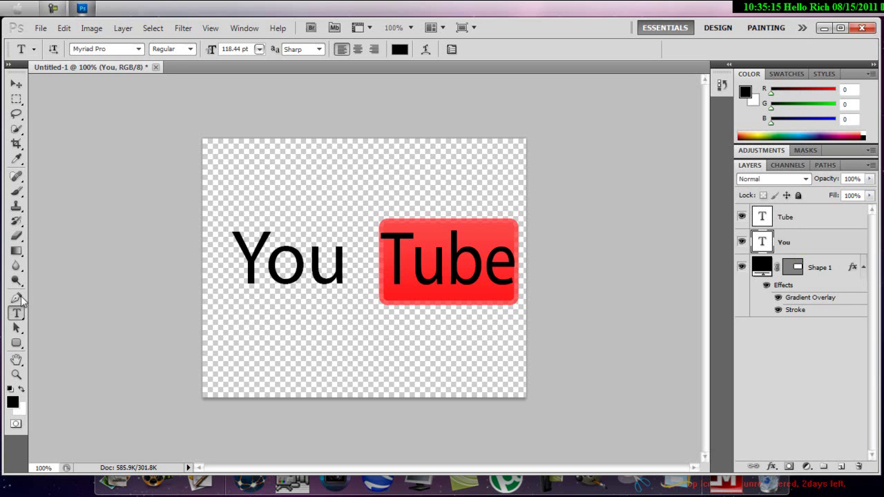
key("ctrl+t")
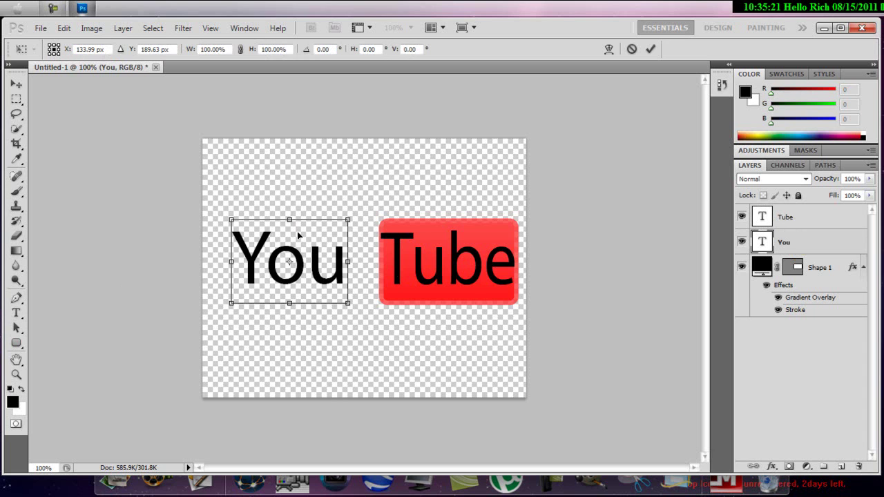
left_click_drag(299, 235, 311, 234)
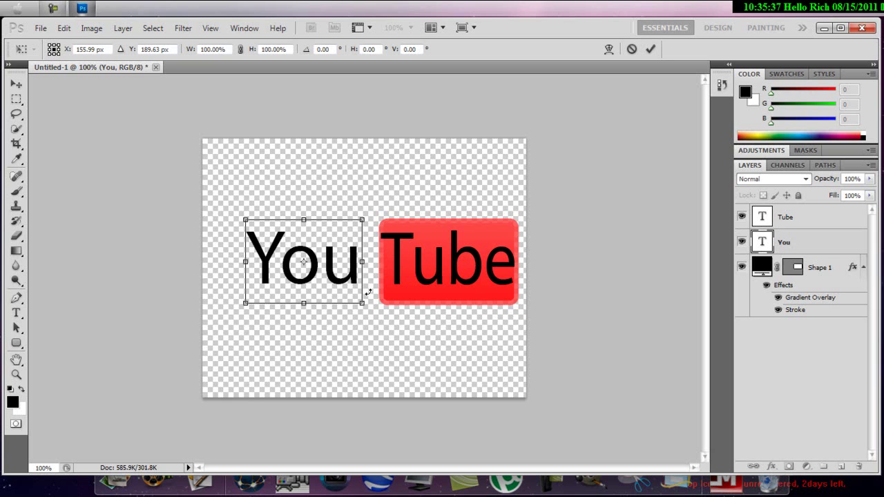
left_click(17, 313)
left_click(383, 206)
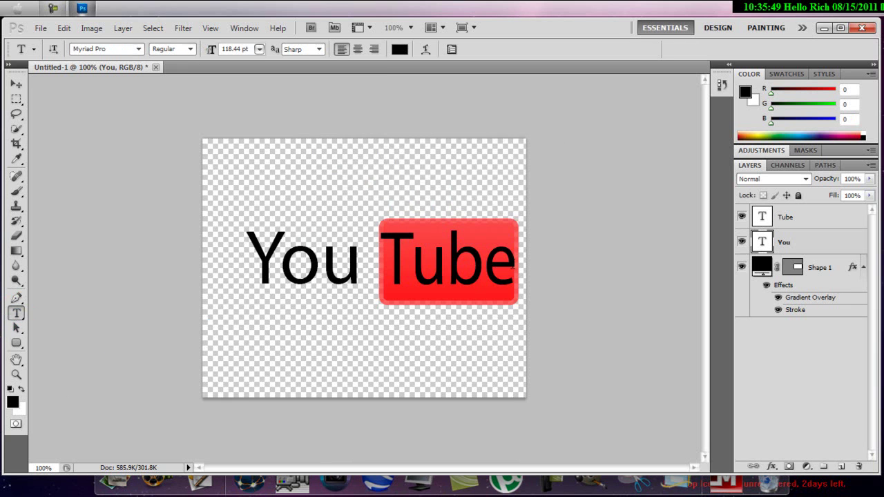
Recolor the "Tube" text on the red rectangle to white
double_click(456, 258)
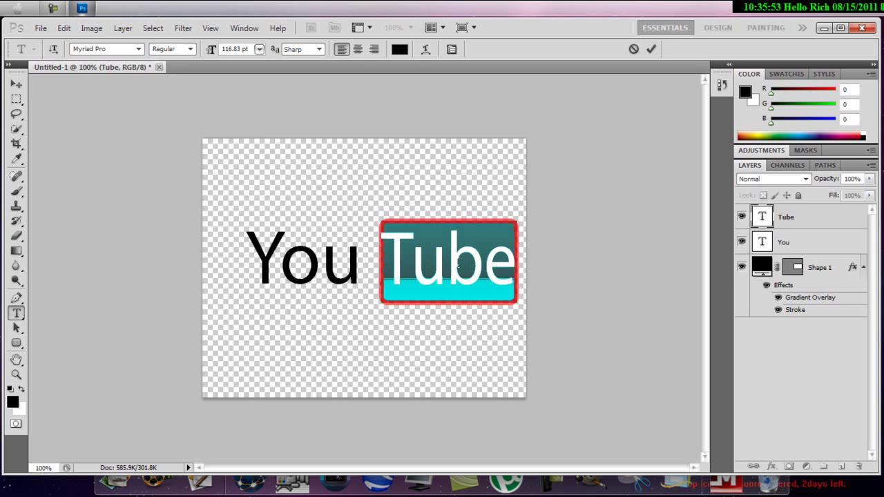
left_click(399, 50)
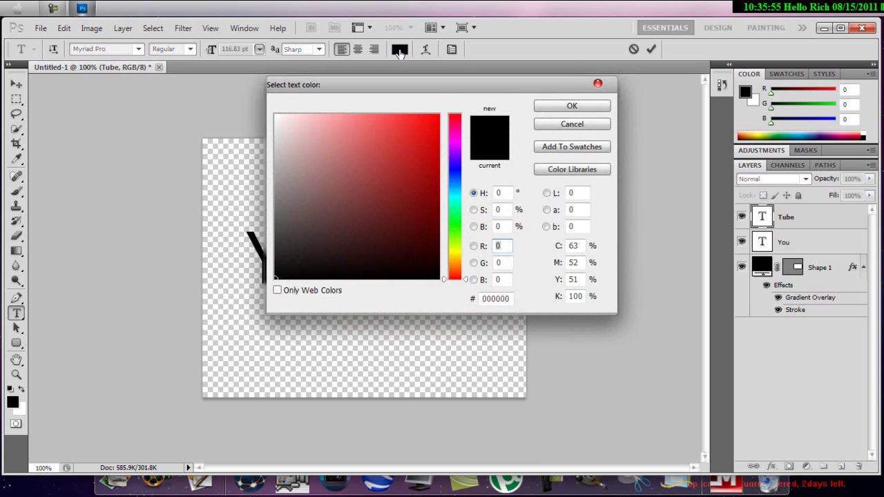
left_click_drag(404, 144, 276, 116)
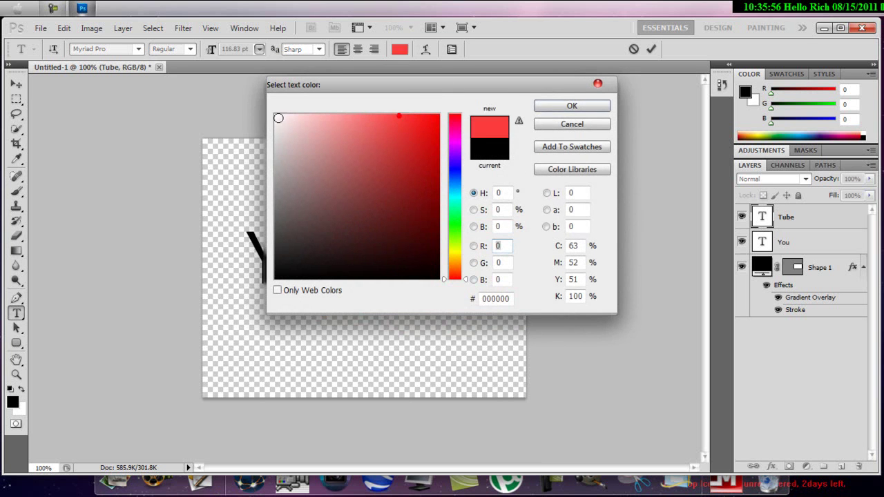
left_click(573, 107)
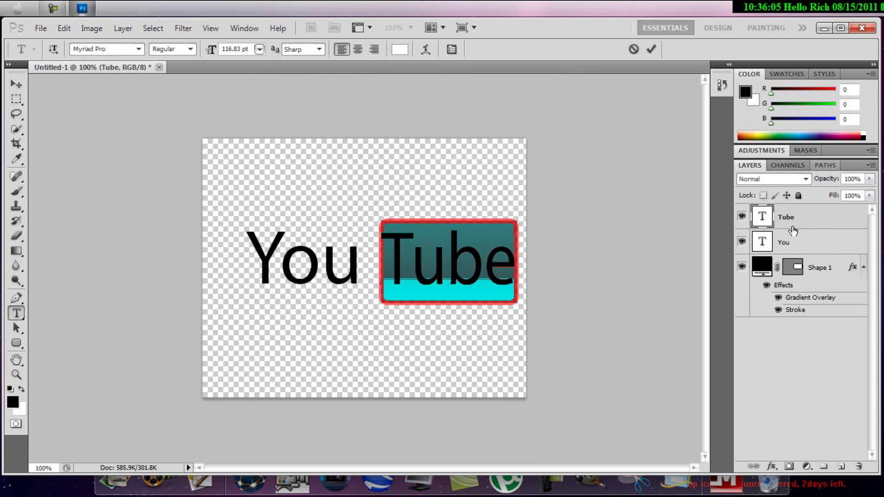
Add a black outside stroke layer style of 5 px to the "Tube" text
left_click(813, 223)
double_click(814, 222)
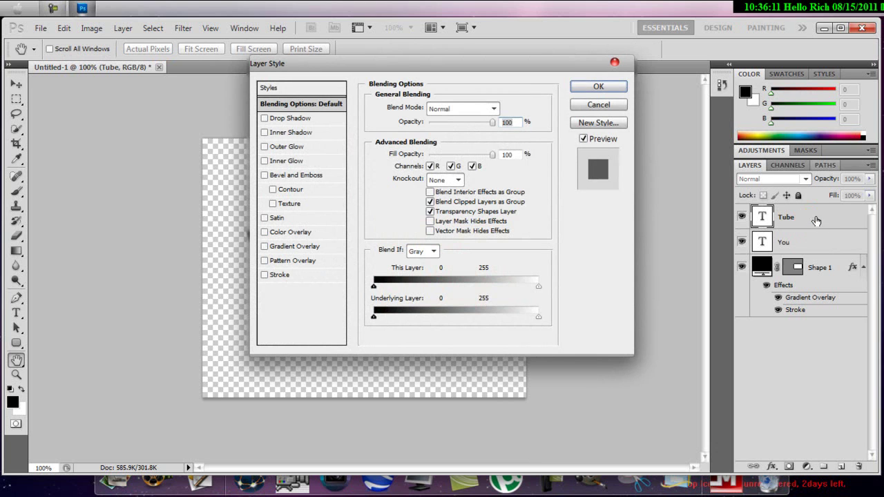
left_click(266, 275)
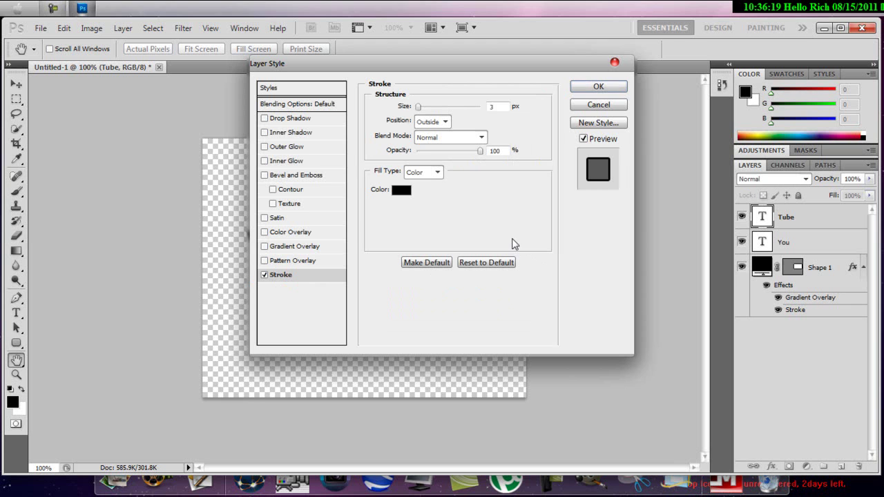
left_click(419, 107)
left_click_drag(420, 108, 420, 111)
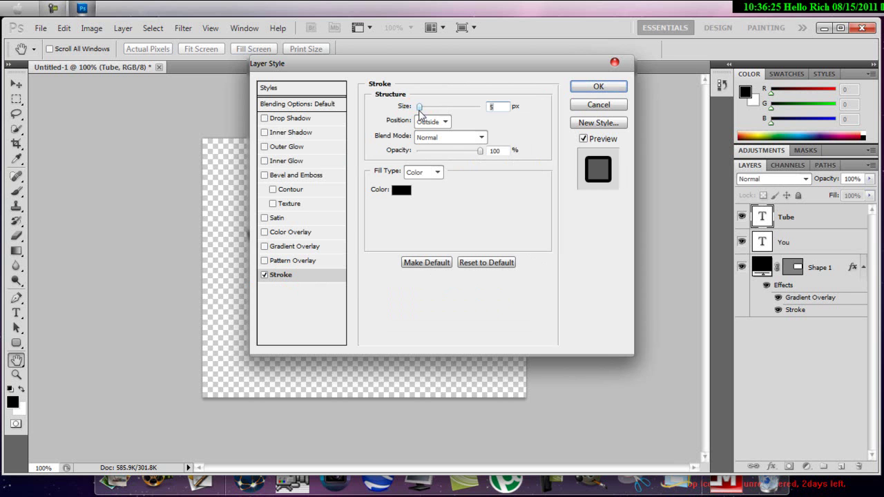
left_click_drag(473, 62, 249, 115)
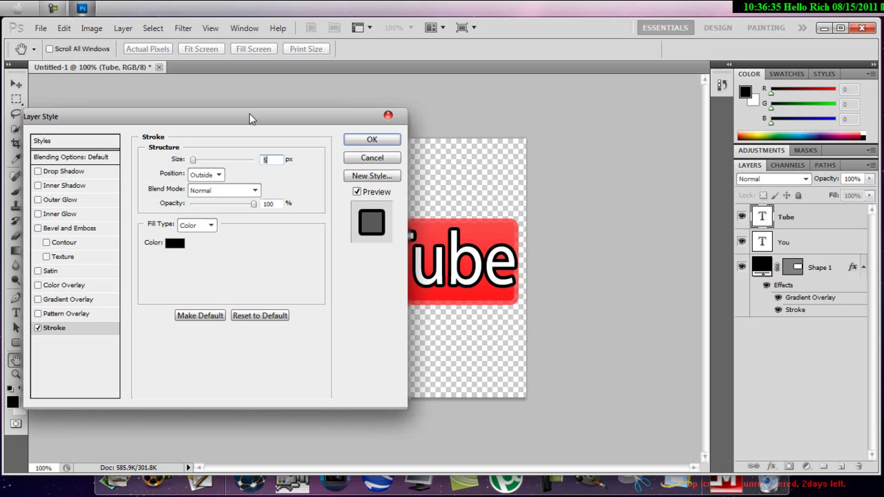
Set the "Tube" stroke's blend mode to Saturation and its opacity to 20%, and apply the layer style
left_click(254, 190)
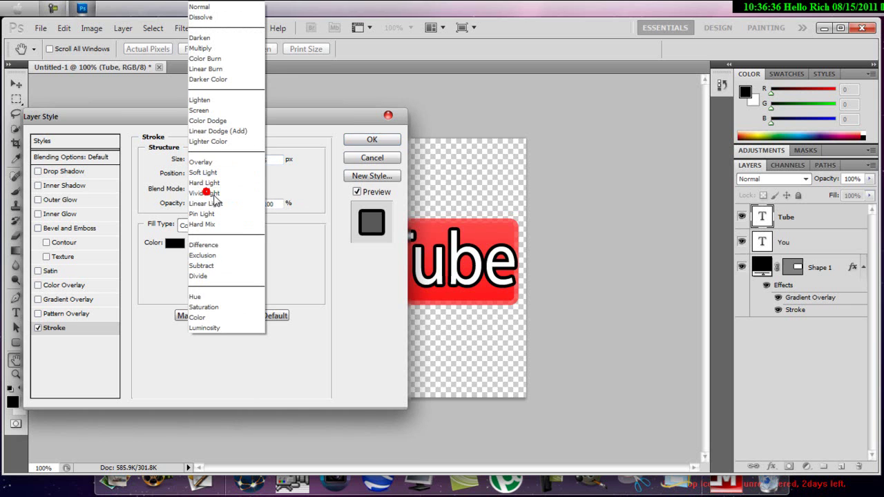
left_click(222, 307)
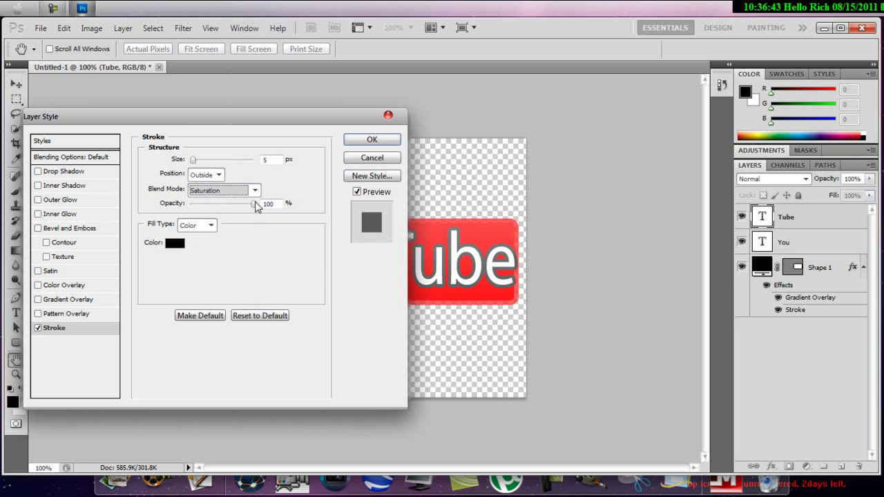
left_click_drag(253, 205, 203, 205)
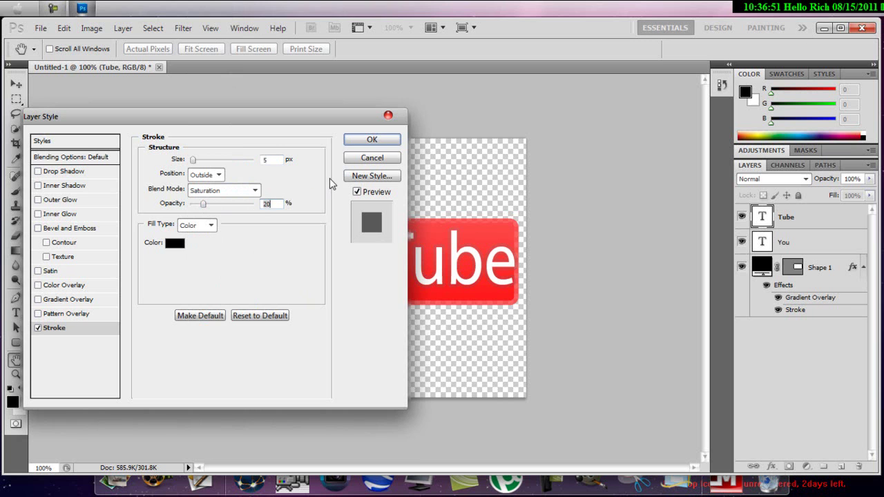
left_click(359, 141)
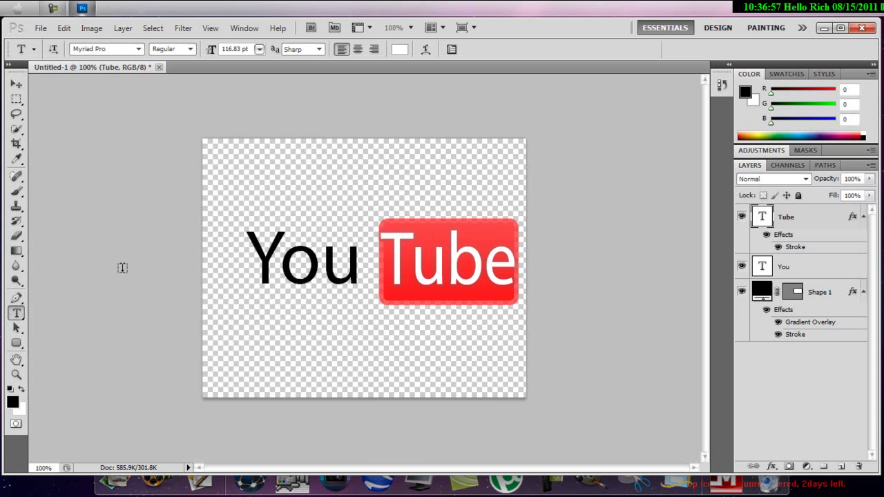
Add a horizontal text line reading "Broadcast Yourself" below the logo
right_click(18, 315)
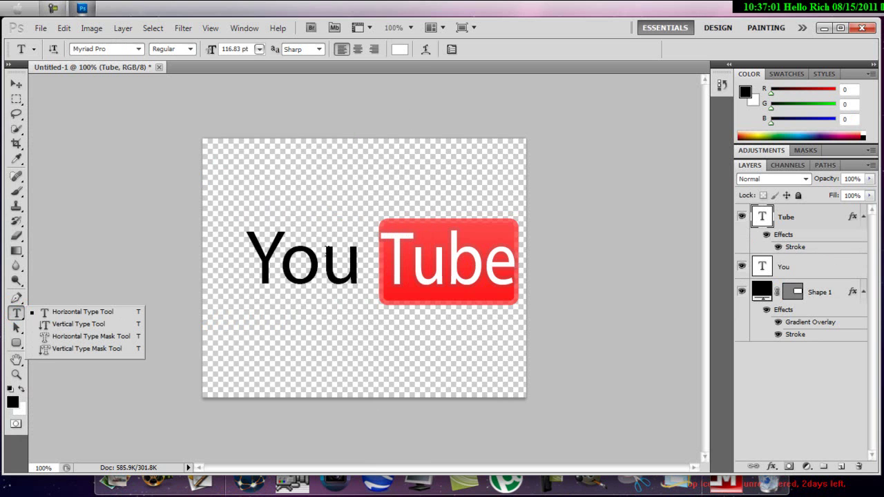
left_click(266, 340)
left_click(266, 339)
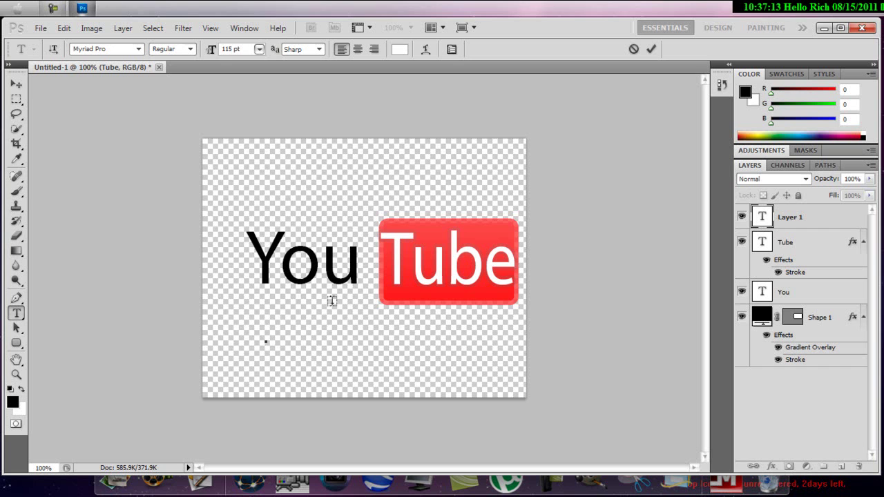
type("Broa")
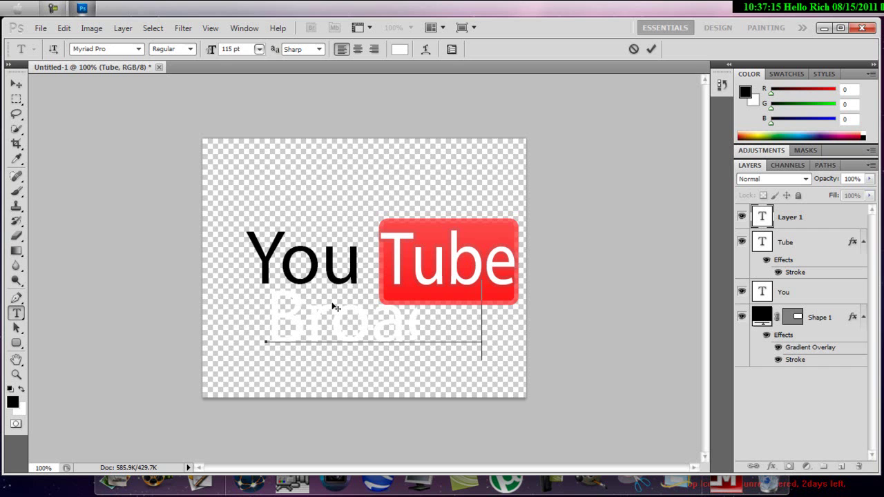
type("dcast You")
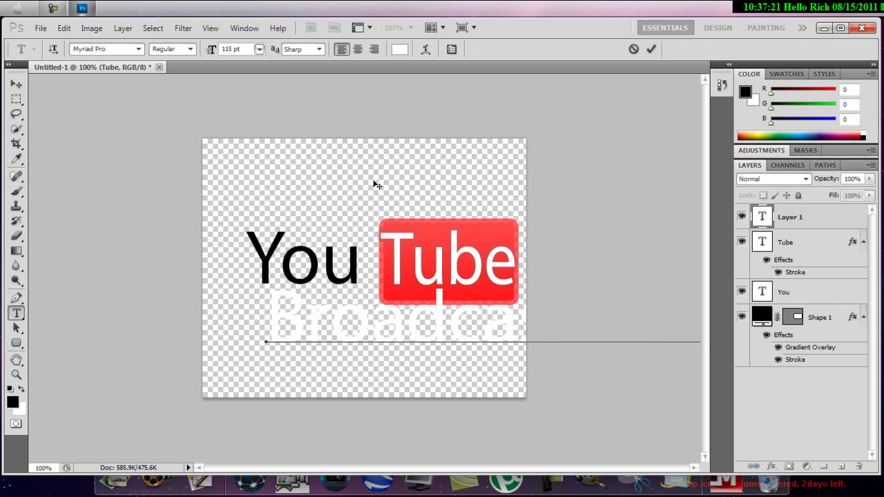
Set the font size of the word "Broadcast" in the tagline to 50 pt
left_click(318, 320)
double_click(318, 321)
left_click(318, 321)
double_click(318, 320)
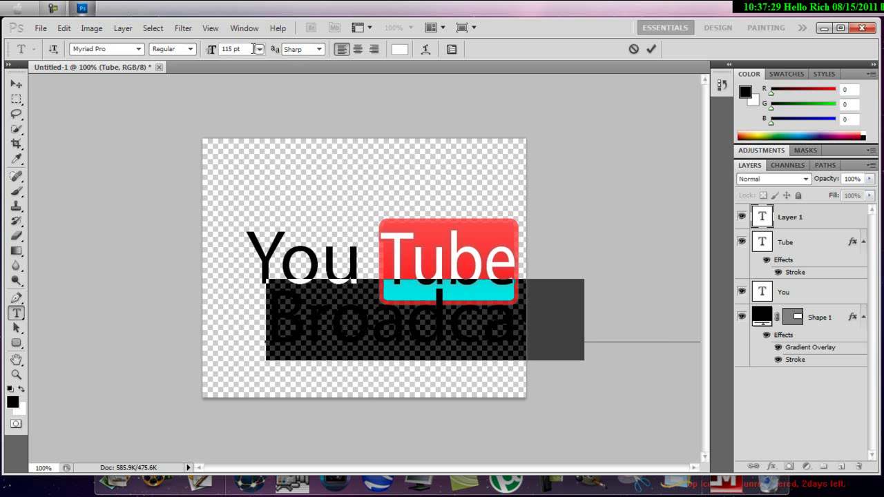
key("BackSpace")
key("BackSpace")
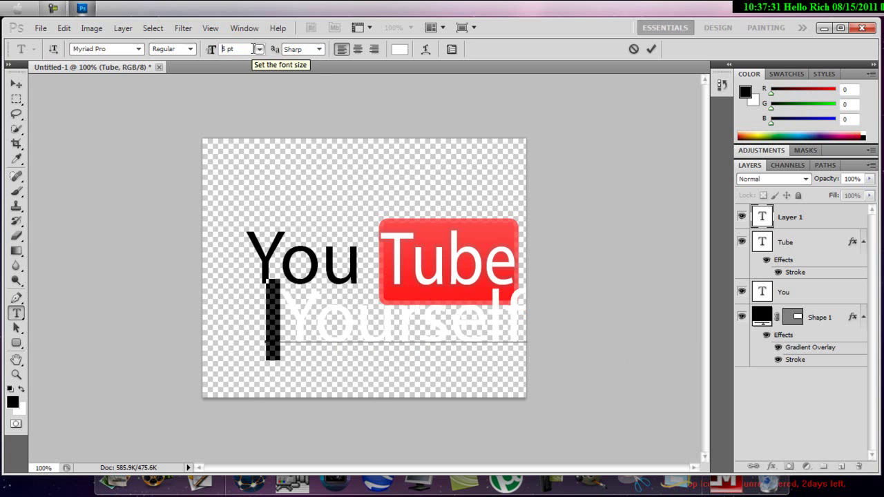
key("BackSpace")
type("50")
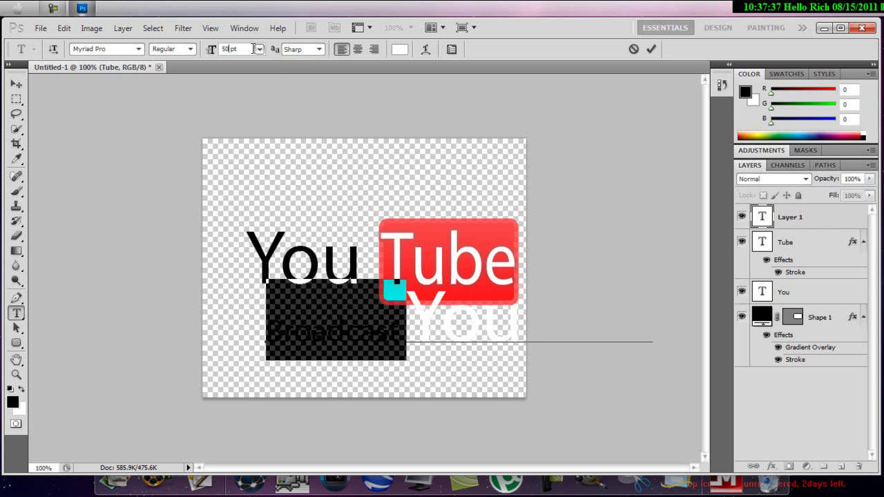
Set the font size of all letters of "Yourself" in the tagline to 50 pt
left_click(443, 323)
left_click_drag(442, 319, 409, 316)
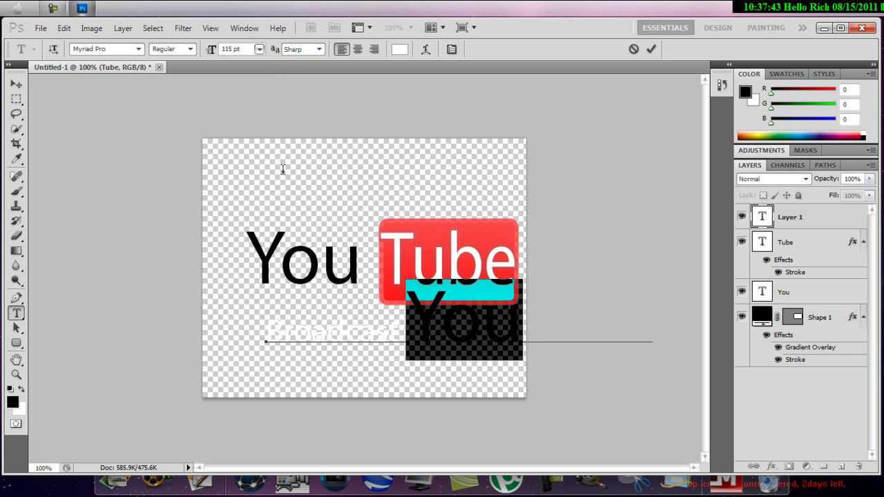
double_click(232, 49)
type("5")
key("Return")
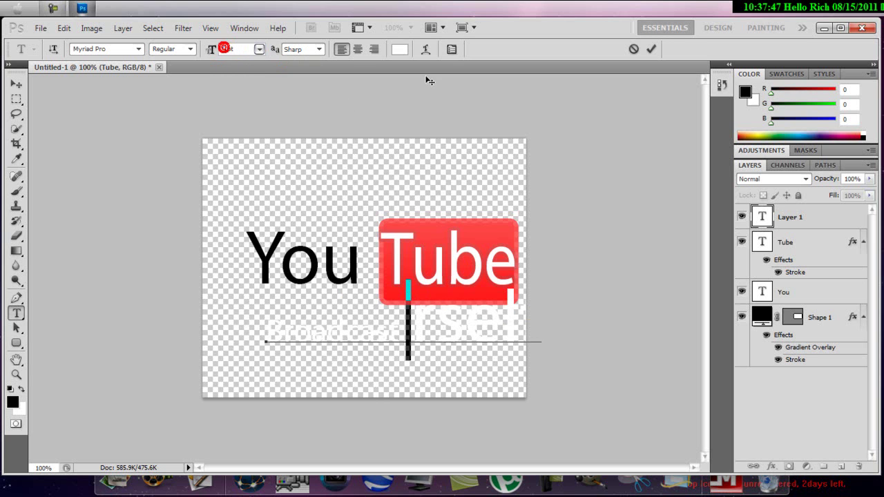
type("0")
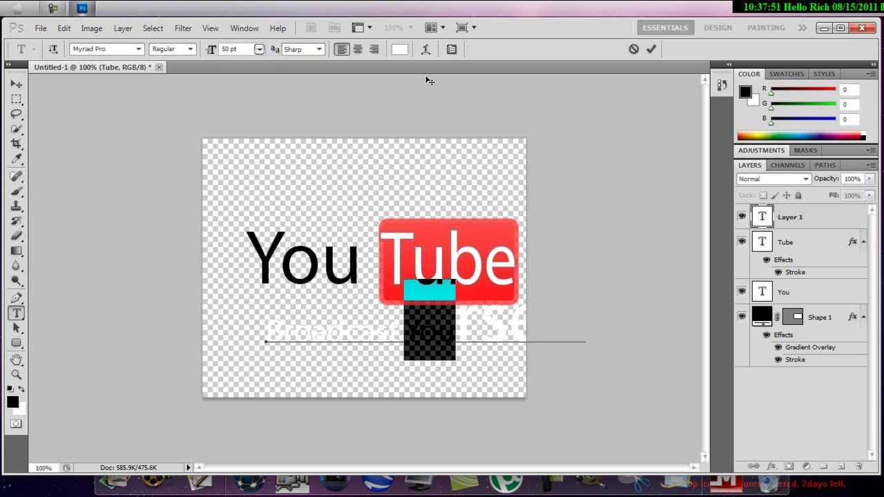
left_click_drag(455, 323, 623, 339)
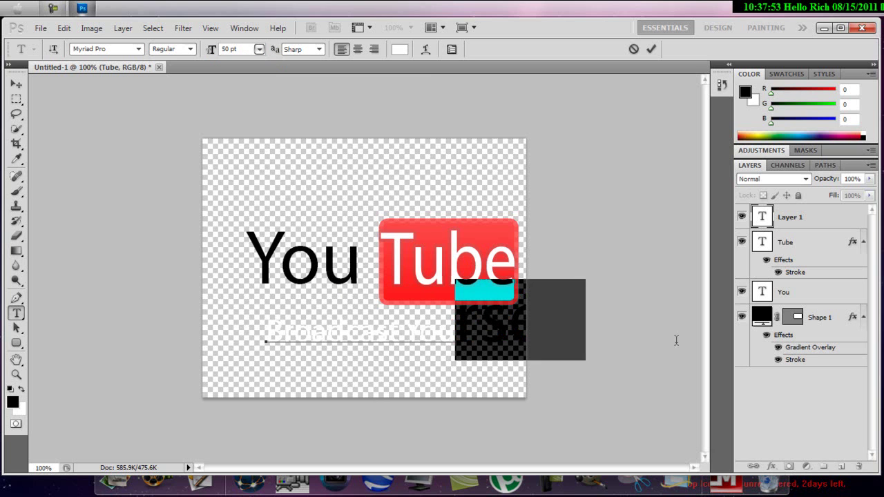
left_click(231, 46)
type("5")
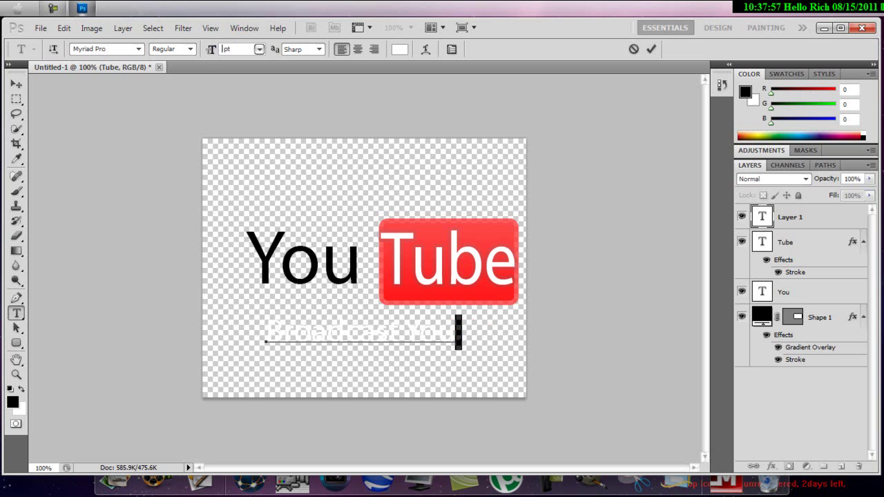
type("0")
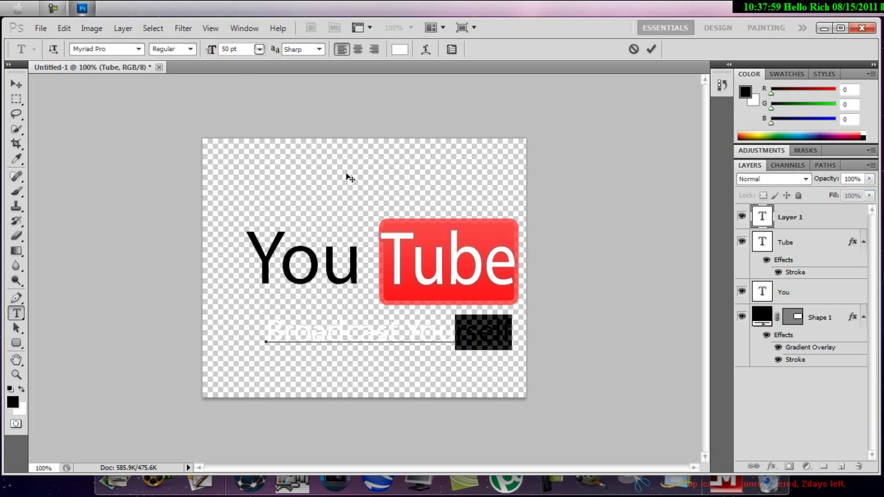
Recolor the whole "Broadcast Yourself" tagline dark gray (#5a5959) and shift it slightly up and left beneath the logo
left_click(513, 330)
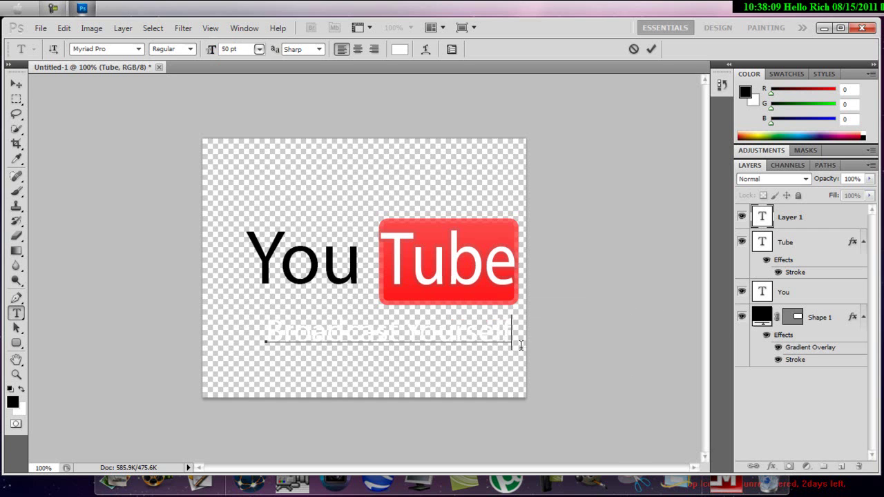
mouse_move(511, 329)
left_mouse_down()
mouse_move(402, 317)
mouse_move(263, 331)
left_mouse_up()
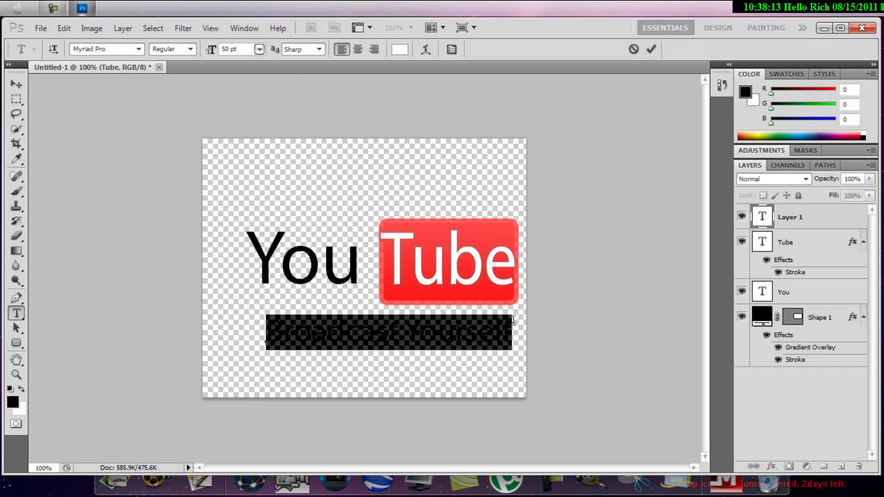
left_click(399, 50)
left_click_drag(278, 192, 276, 221)
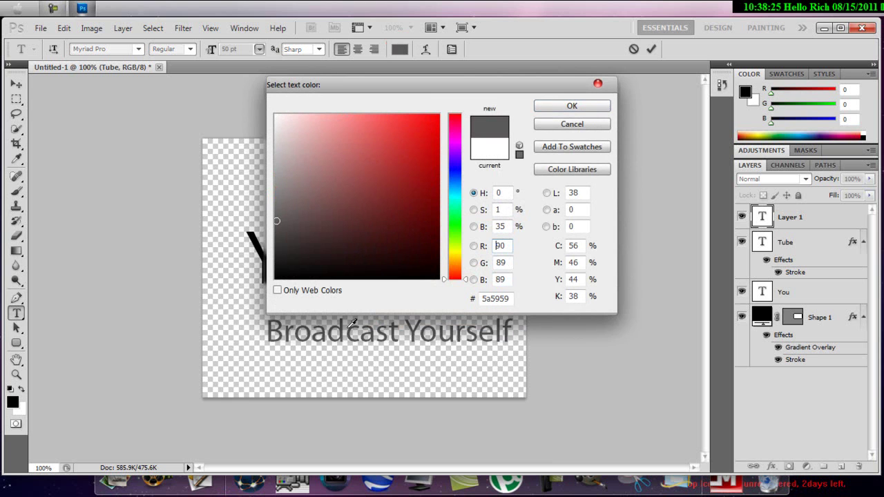
left_click(551, 106)
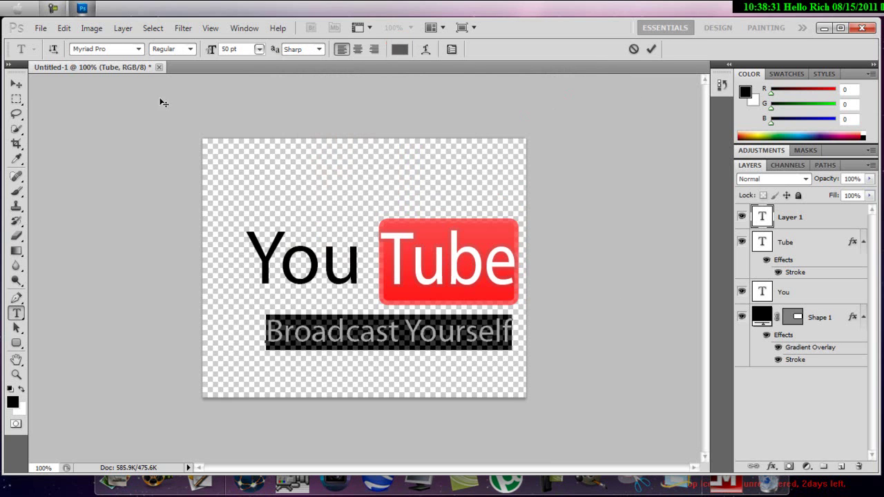
left_click(16, 84)
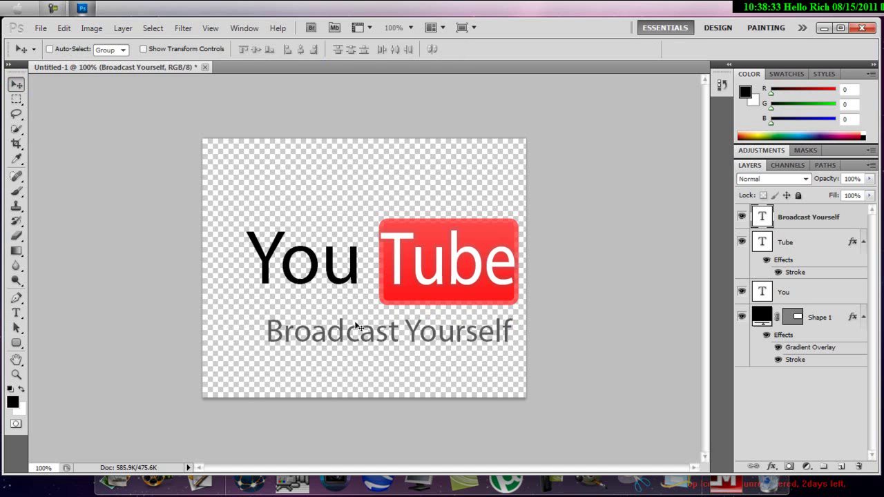
mouse_move(361, 311)
left_mouse_down()
mouse_move(339, 314)
mouse_move(347, 308)
left_mouse_up()
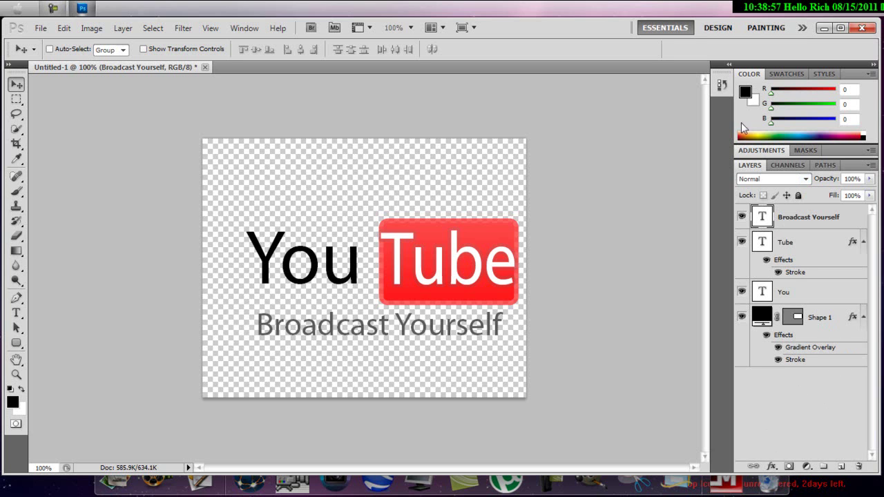
Try exporting the logo for web and devices as a 256-color GIF with transparency, and leave the export without saving
left_click(750, 165)
left_click(39, 28)
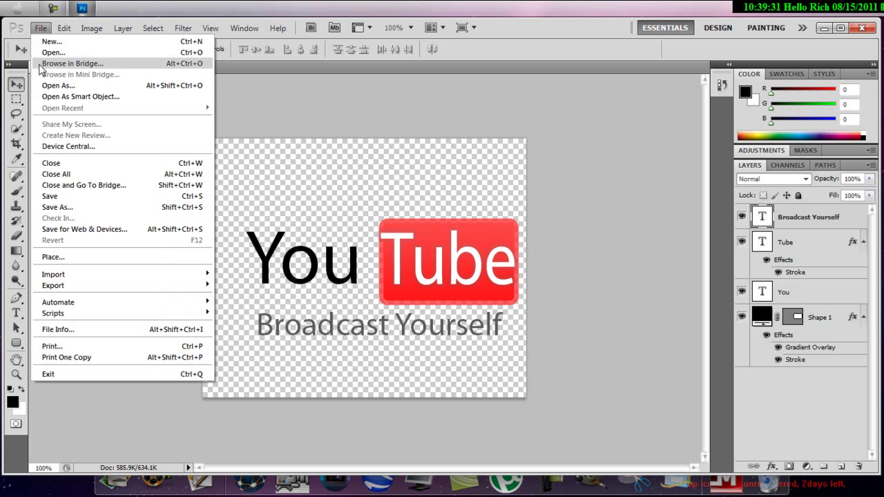
left_click(73, 230)
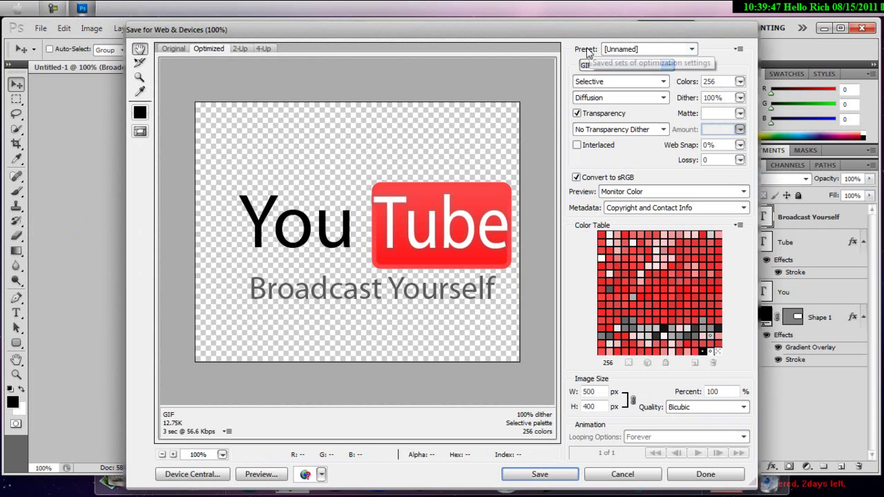
left_click(610, 66)
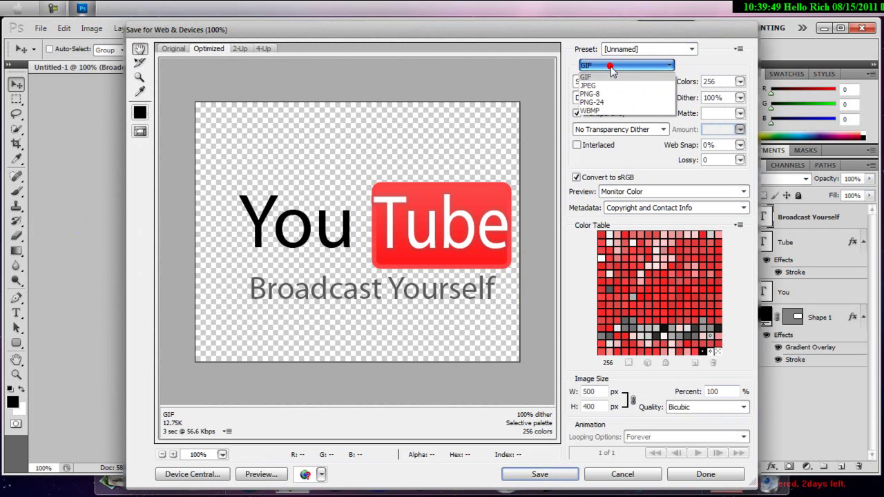
left_click(607, 65)
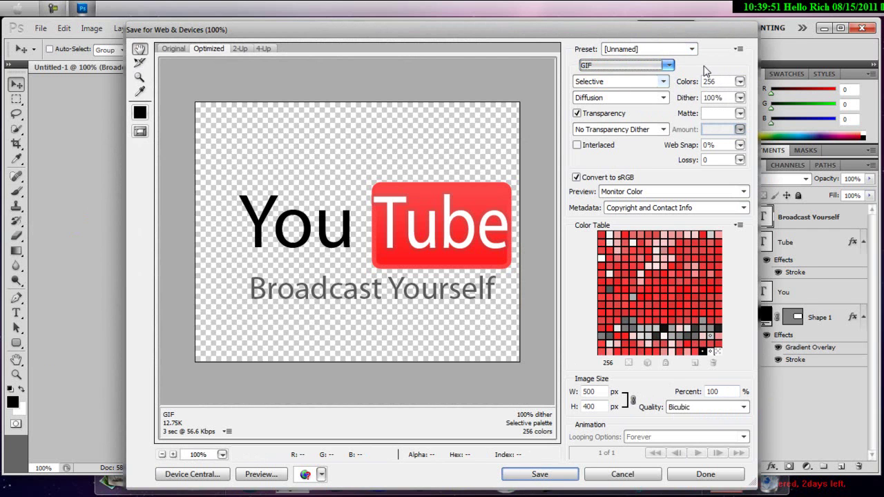
left_click(546, 480)
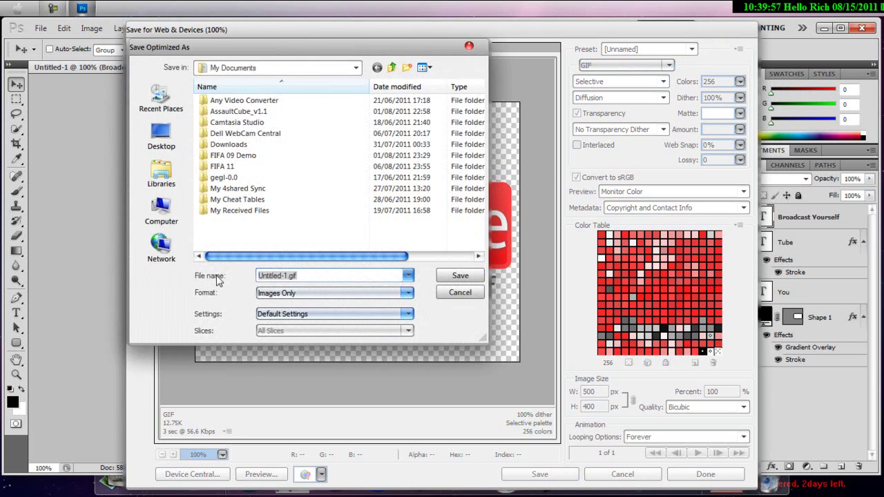
left_click(467, 47)
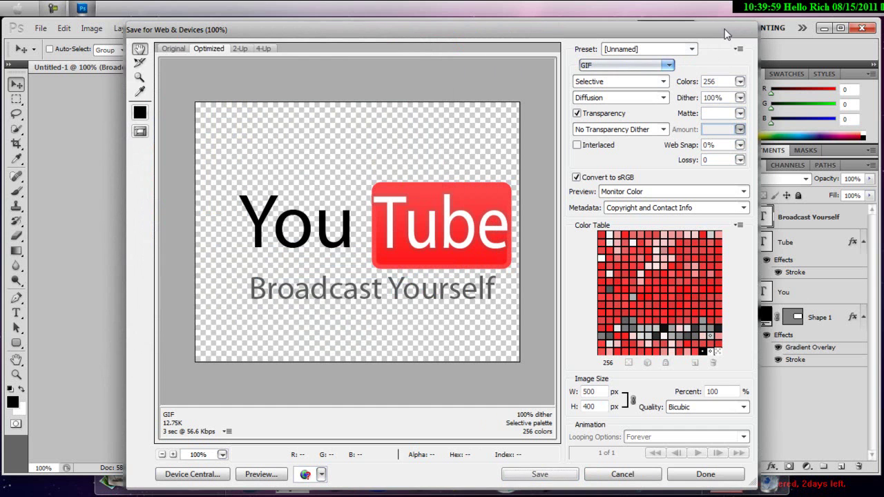
left_click(600, 477)
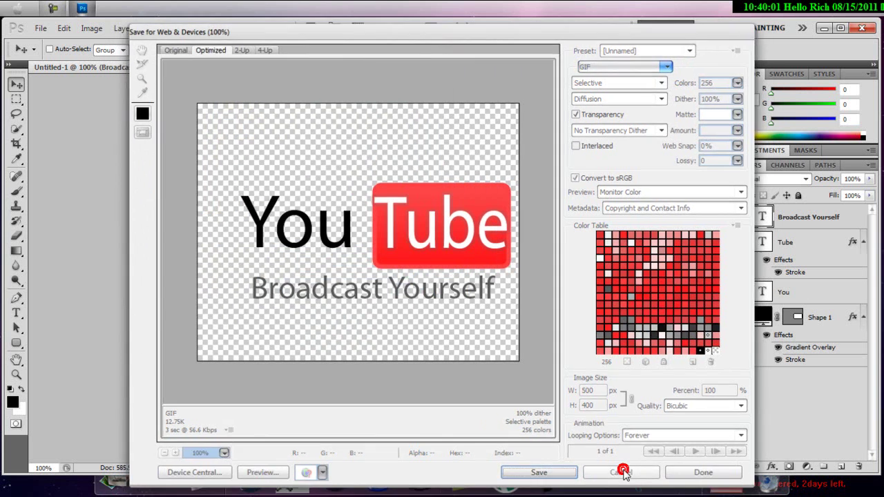